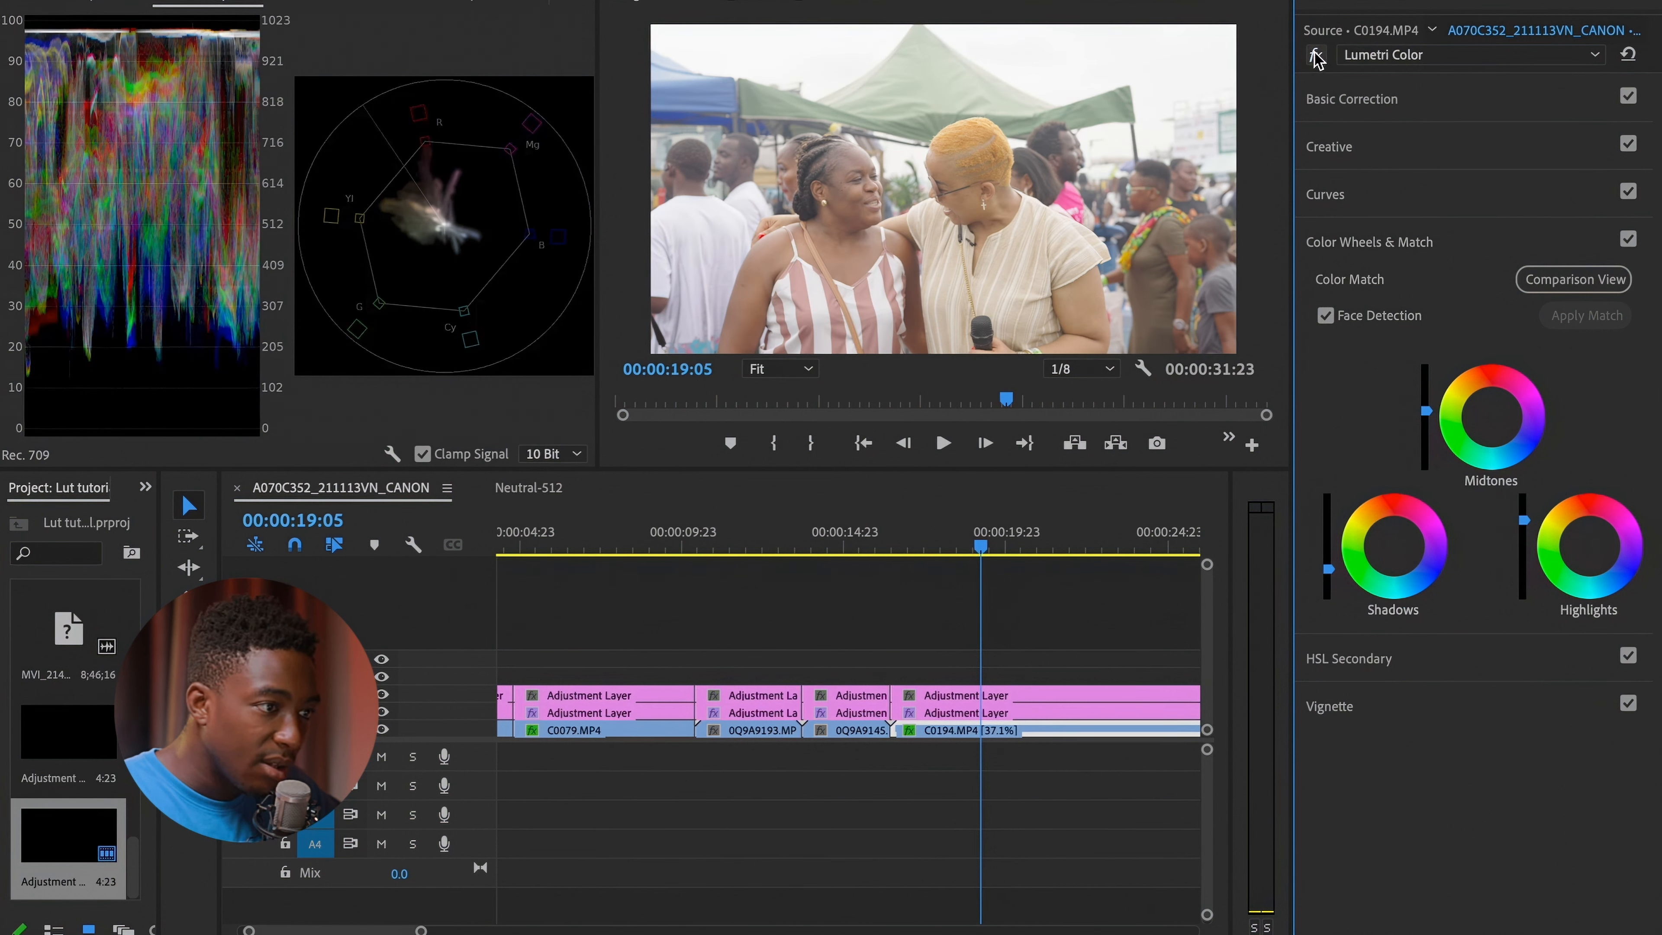
Step: Preview C0194.MP4 without its Lumetri correction, and on the adjustment layer directly above it set Highlights to -3.3
{"action": "left_click", "coordinate": [1315, 56]}
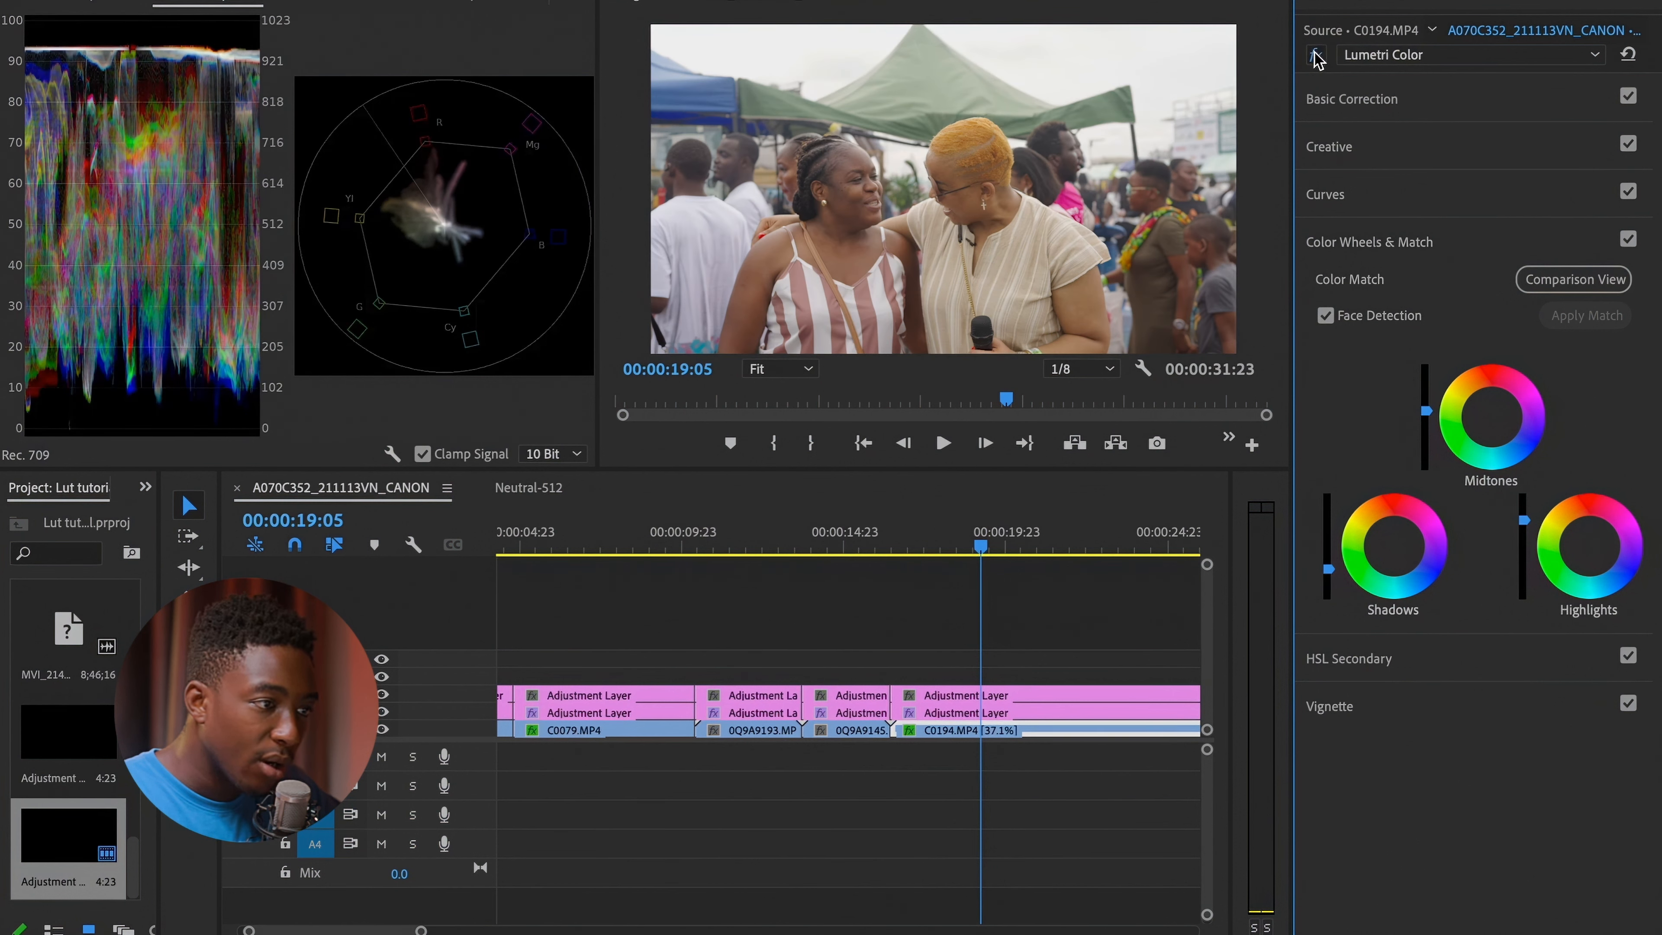
{"action": "left_click", "coordinate": [1315, 56]}
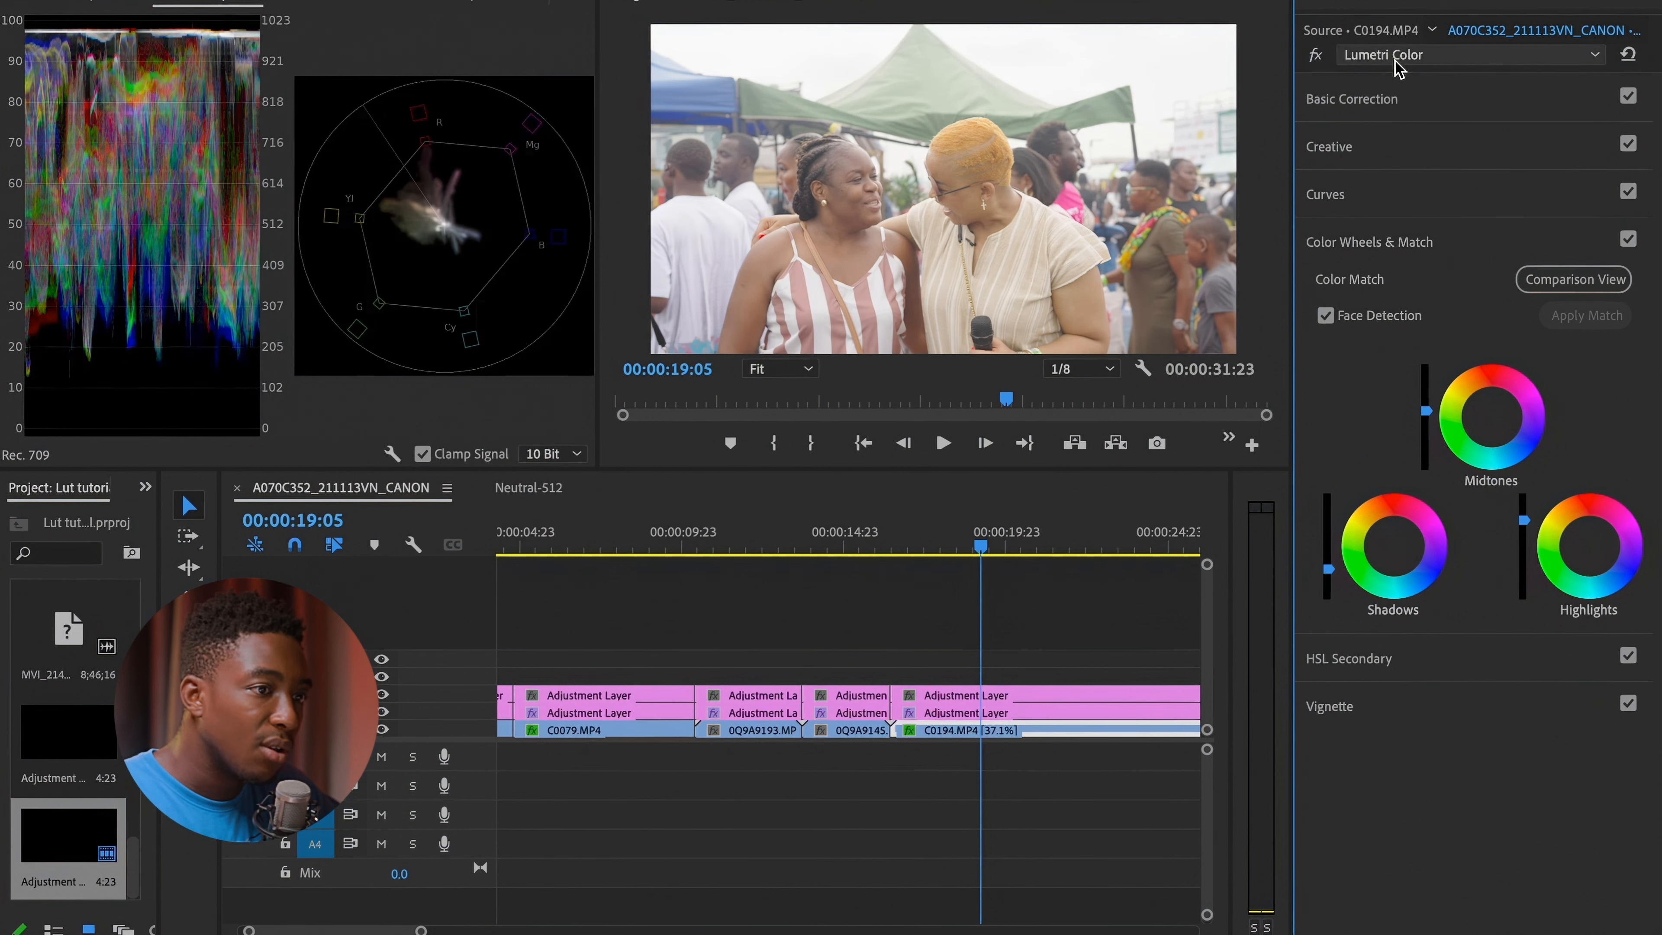
{"action": "left_click", "coordinate": [1028, 714]}
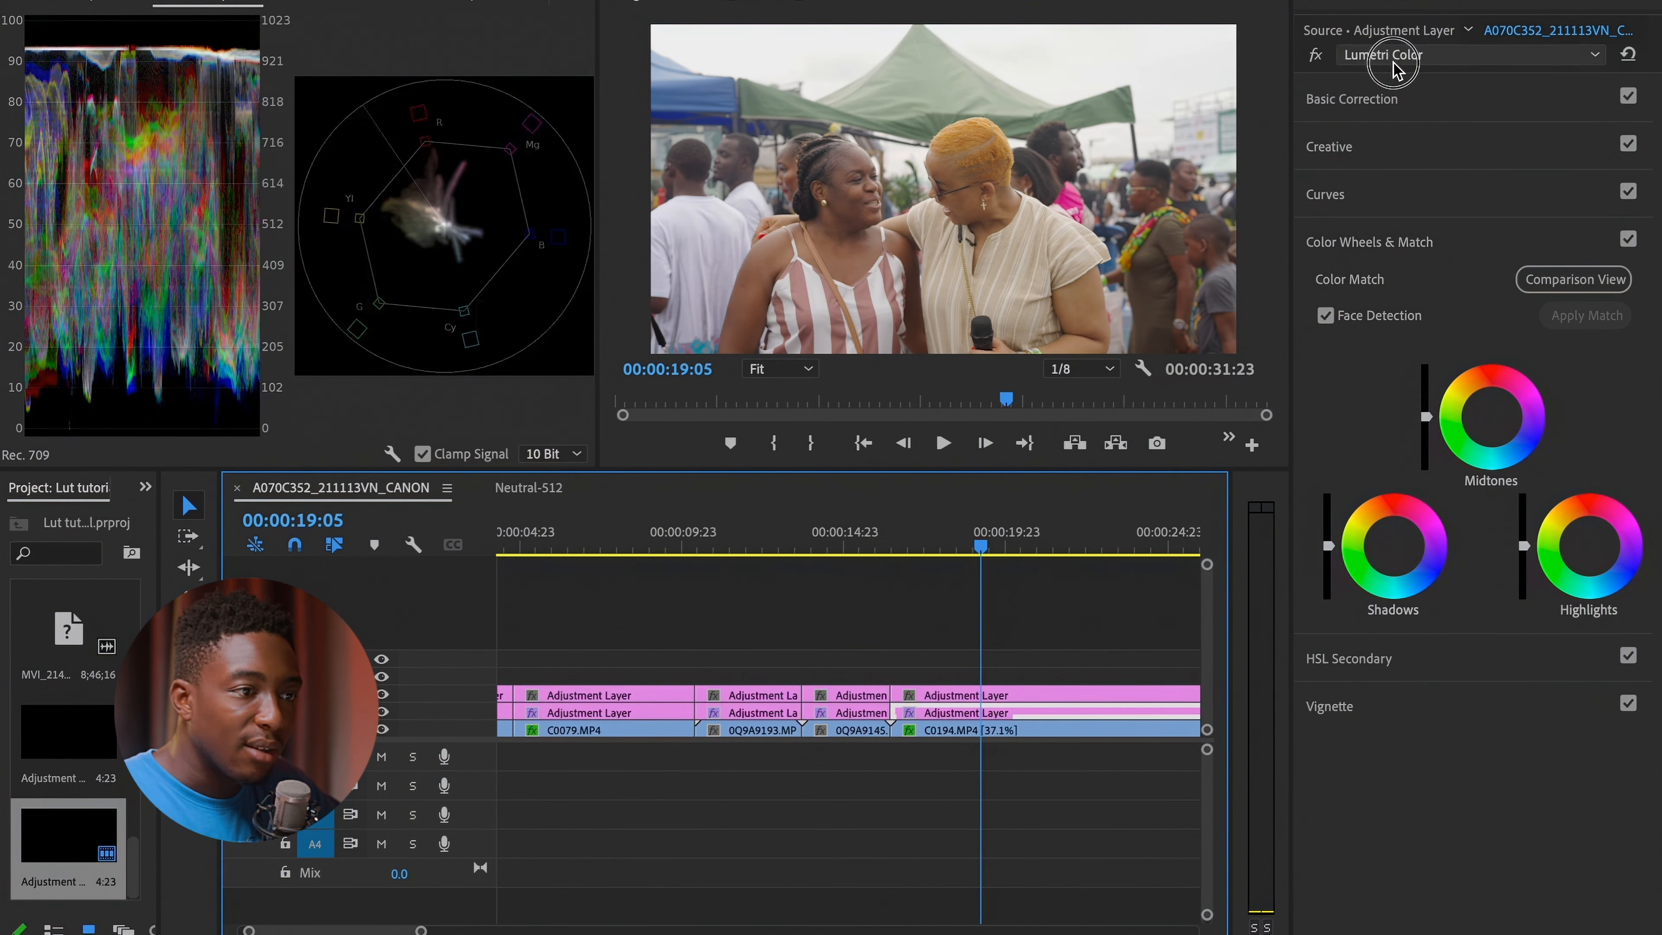
{"action": "left_click", "coordinate": [1401, 99]}
{"action": "left_click_drag", "start_coordinate": [1528, 499], "coordinate": [1501, 496]}
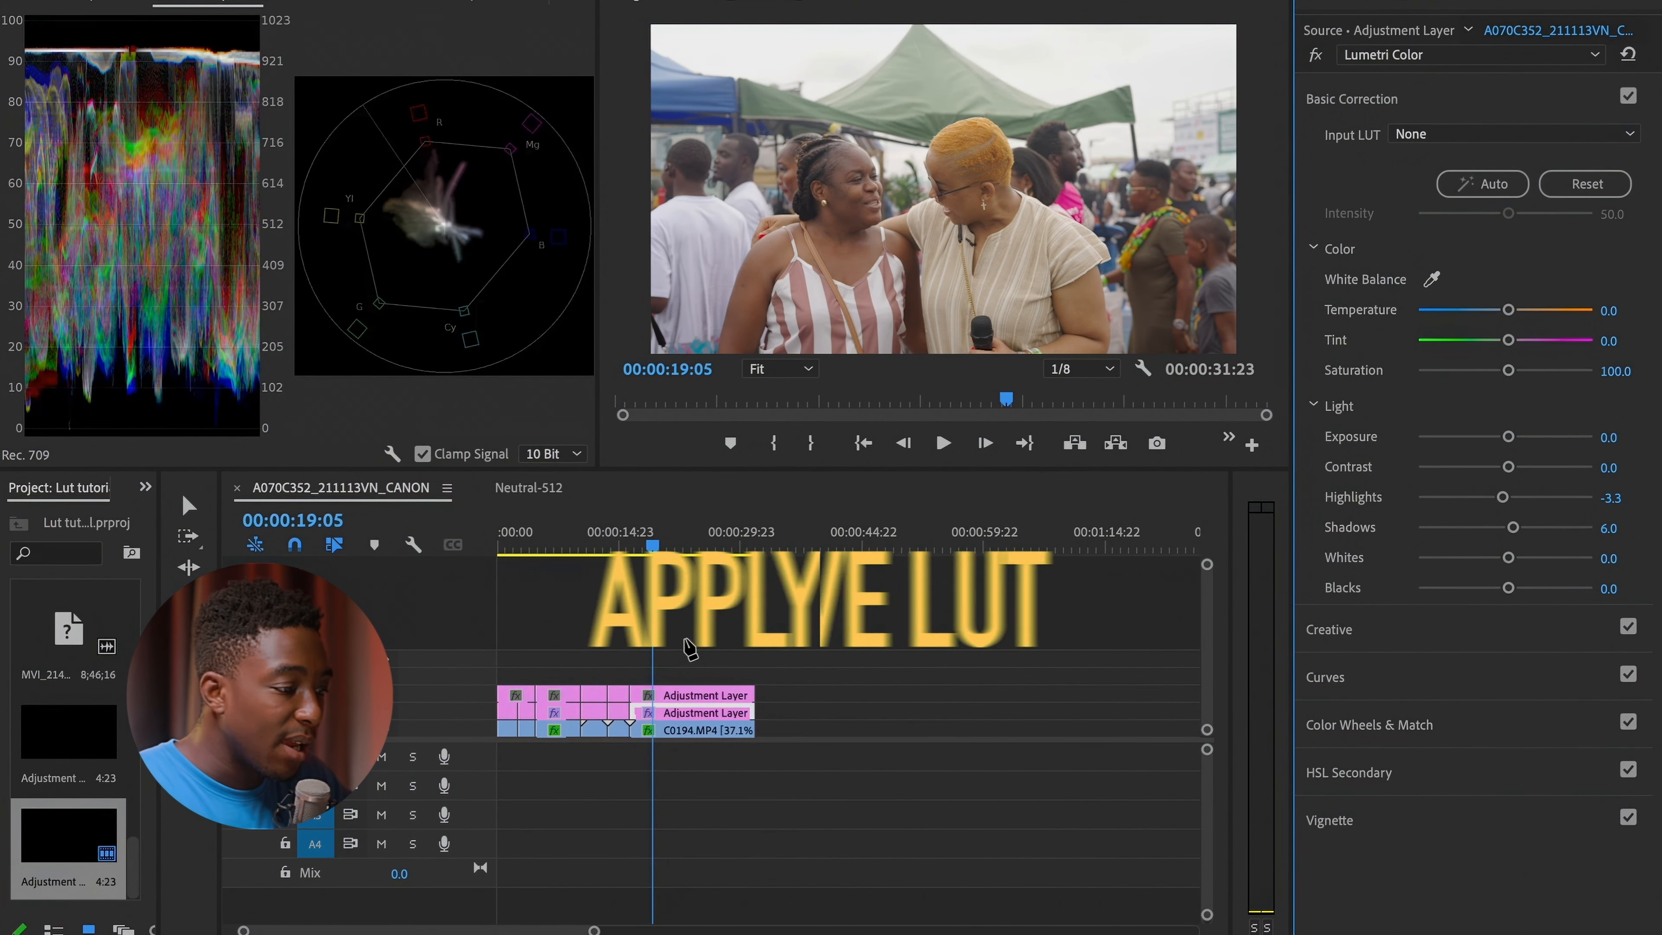
Step: Delete the earlier adjustment layers on the uppermost used track and extend the remaining one back over the whole sequence
{"action": "left_click_drag", "start_coordinate": [592, 678], "coordinate": [523, 685]}
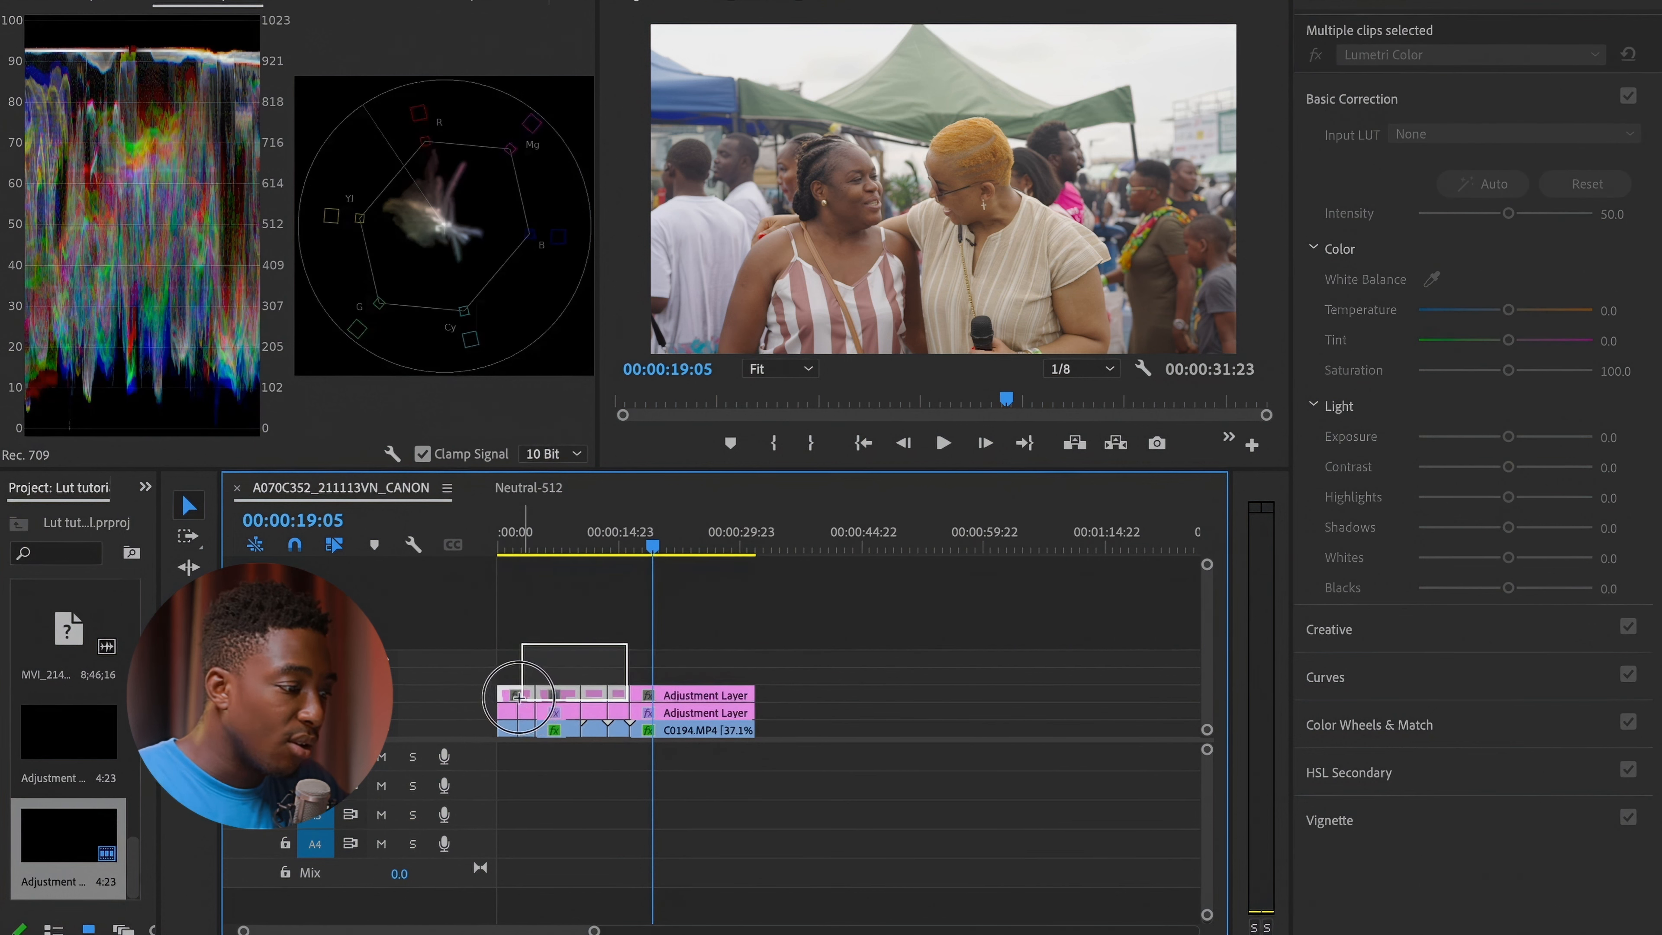
{"action": "key", "text": "Delete"}
{"action": "left_click_drag", "start_coordinate": [632, 695], "coordinate": [488, 692]}
{"action": "left_click", "coordinate": [564, 698]}
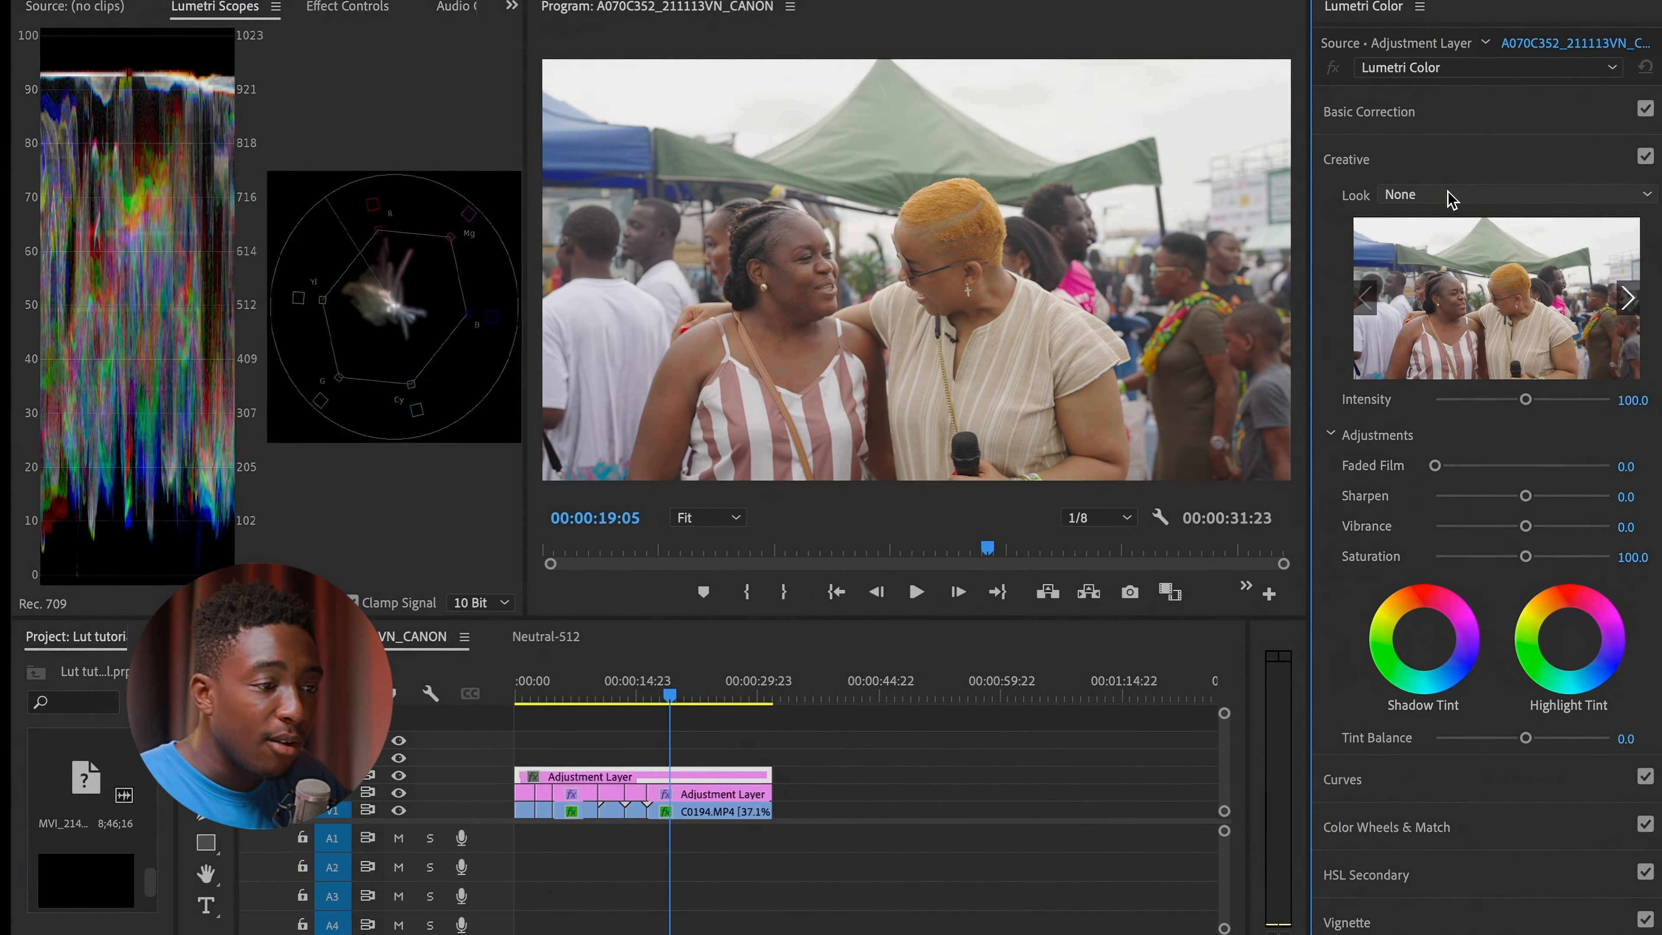
Step: Apply revival1.cube as the Creative look on the extended adjustment layer
{"action": "left_click", "coordinate": [1539, 115]}
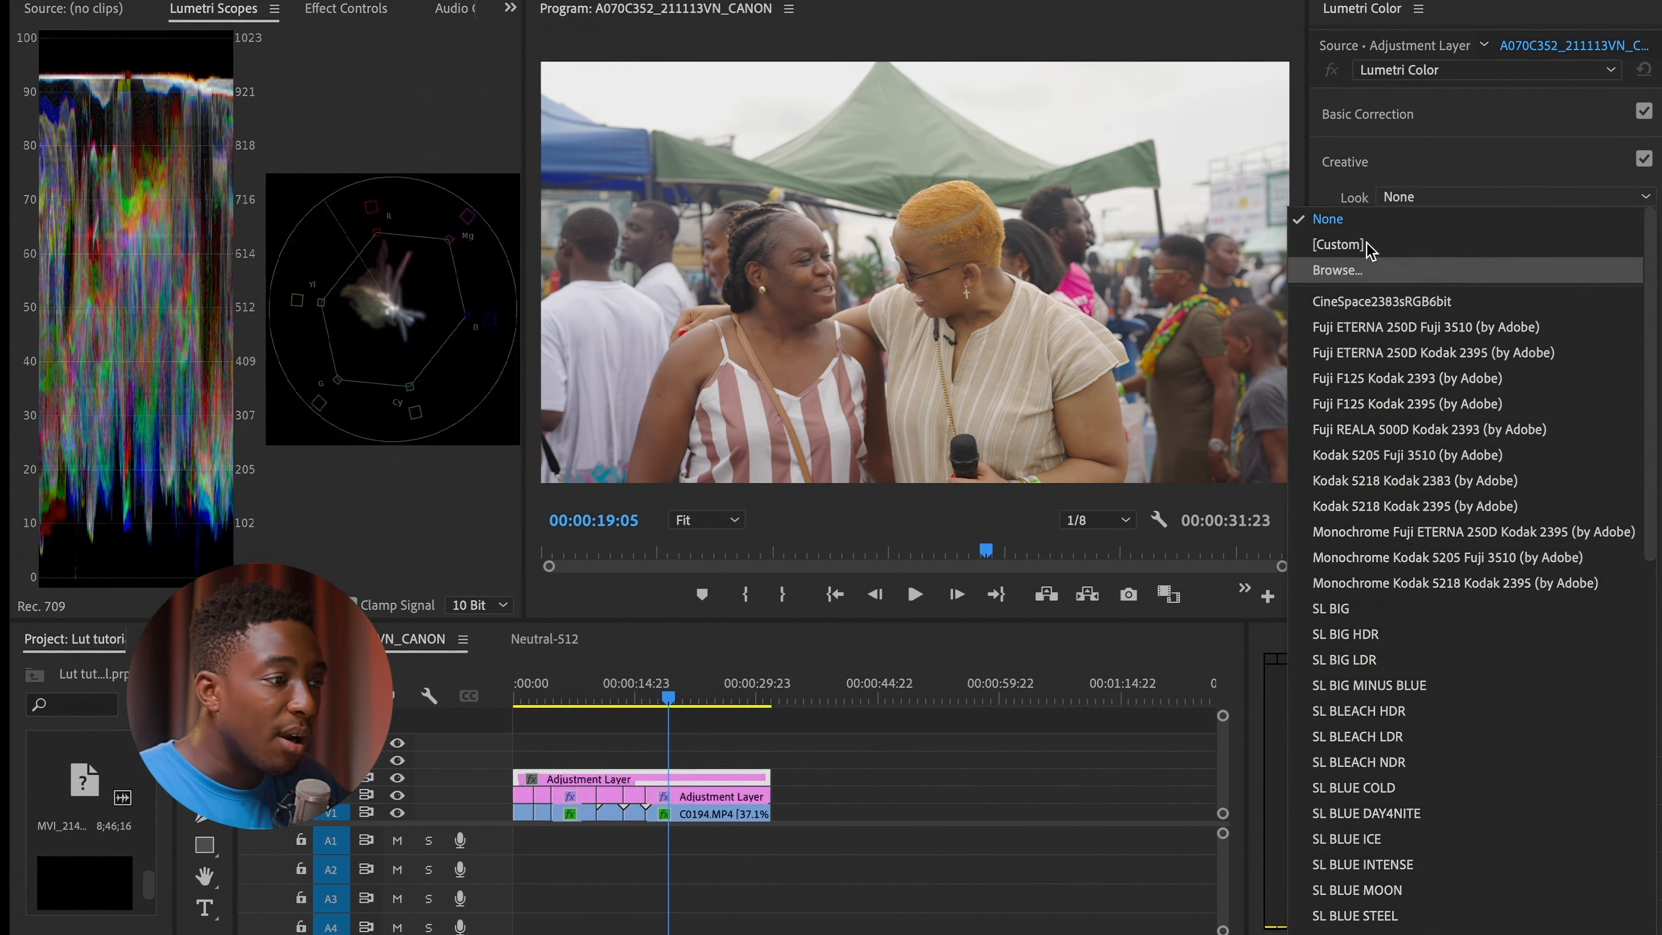
{"action": "left_click", "coordinate": [1370, 267]}
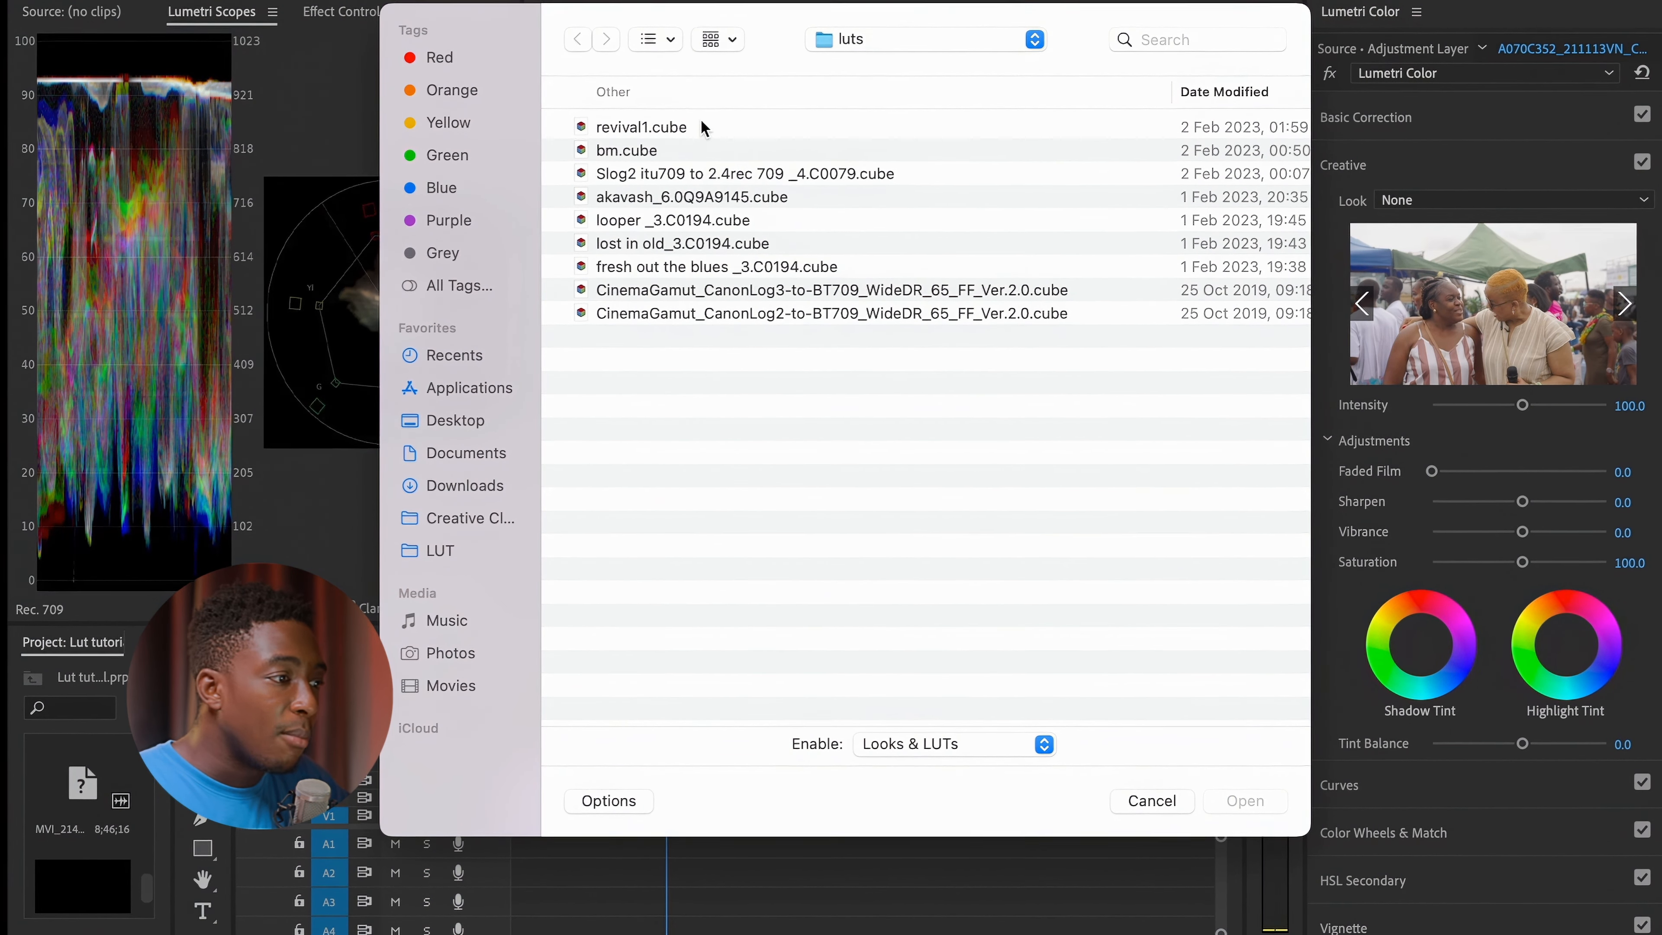
{"action": "double_click", "coordinate": [722, 133]}
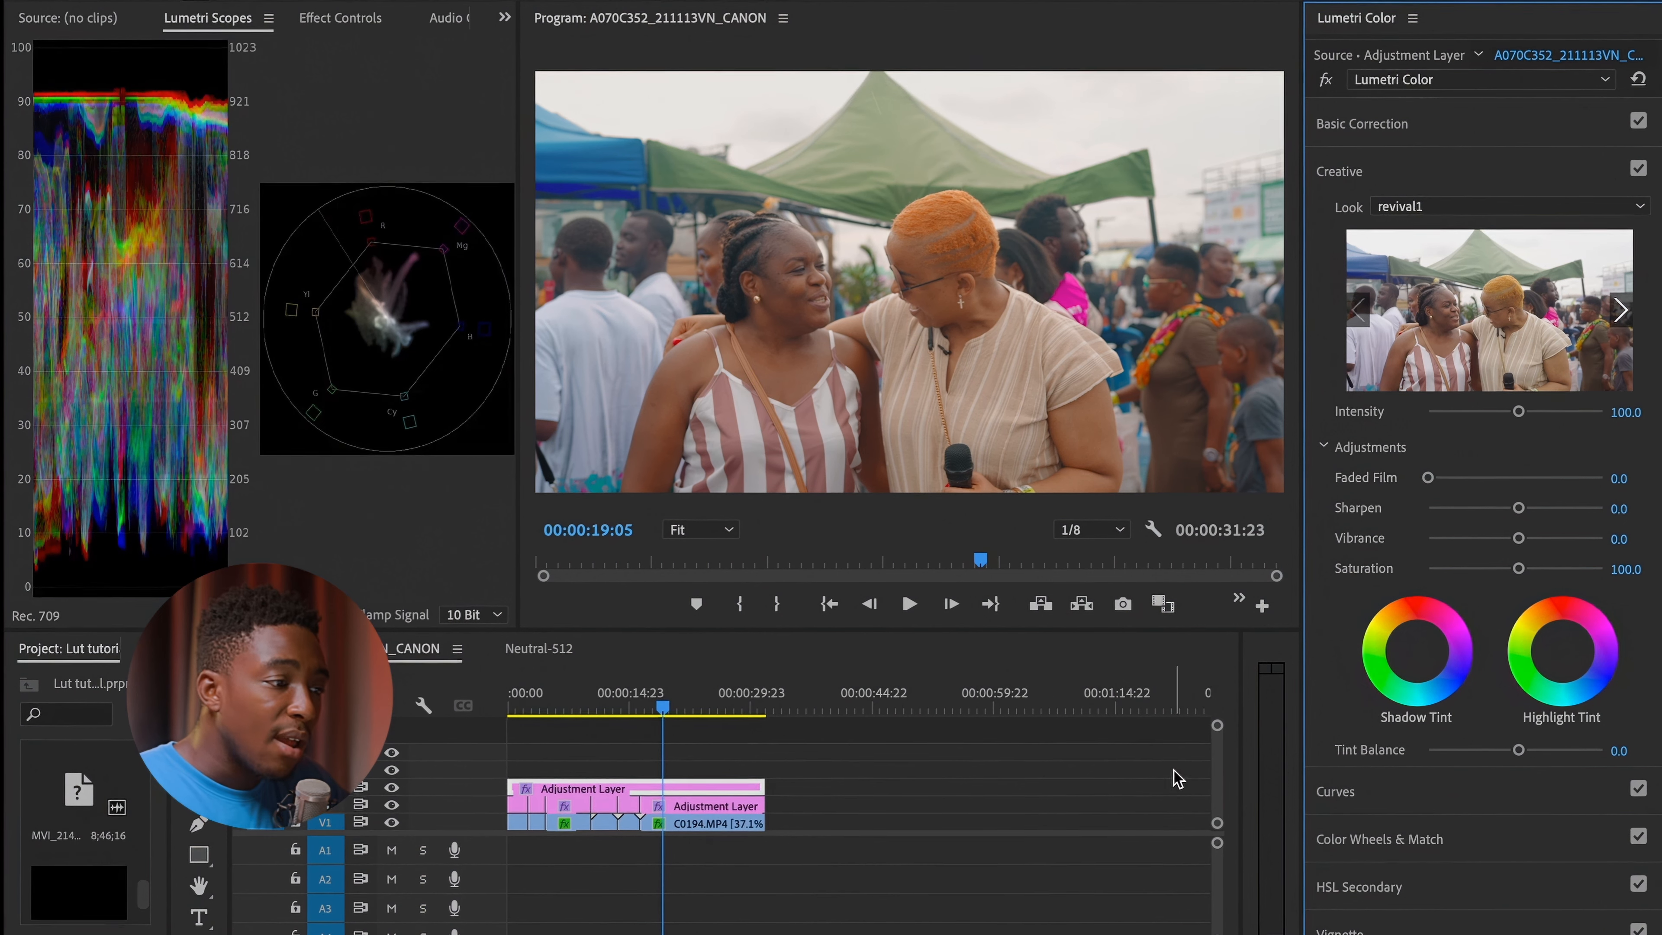
Step: Compare the shot with and without the revival1 look, and set the look's Intensity to about 64.9
{"action": "left_click", "coordinate": [1326, 84]}
{"action": "left_click", "coordinate": [1325, 84]}
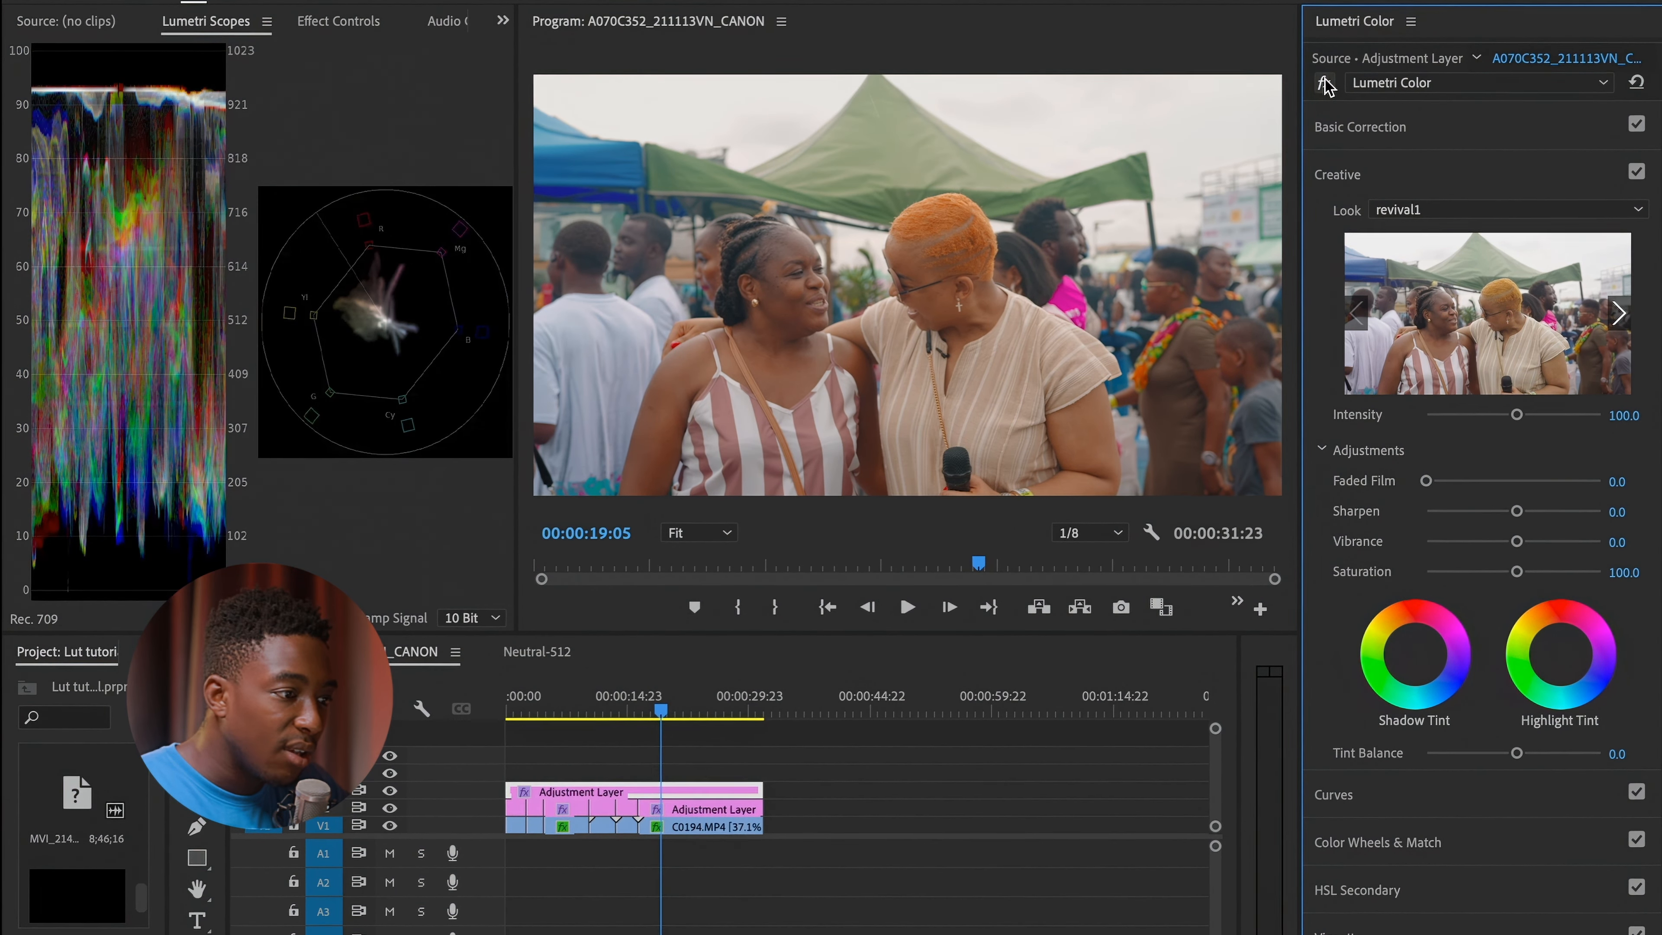
{"action": "left_click", "coordinate": [1326, 84]}
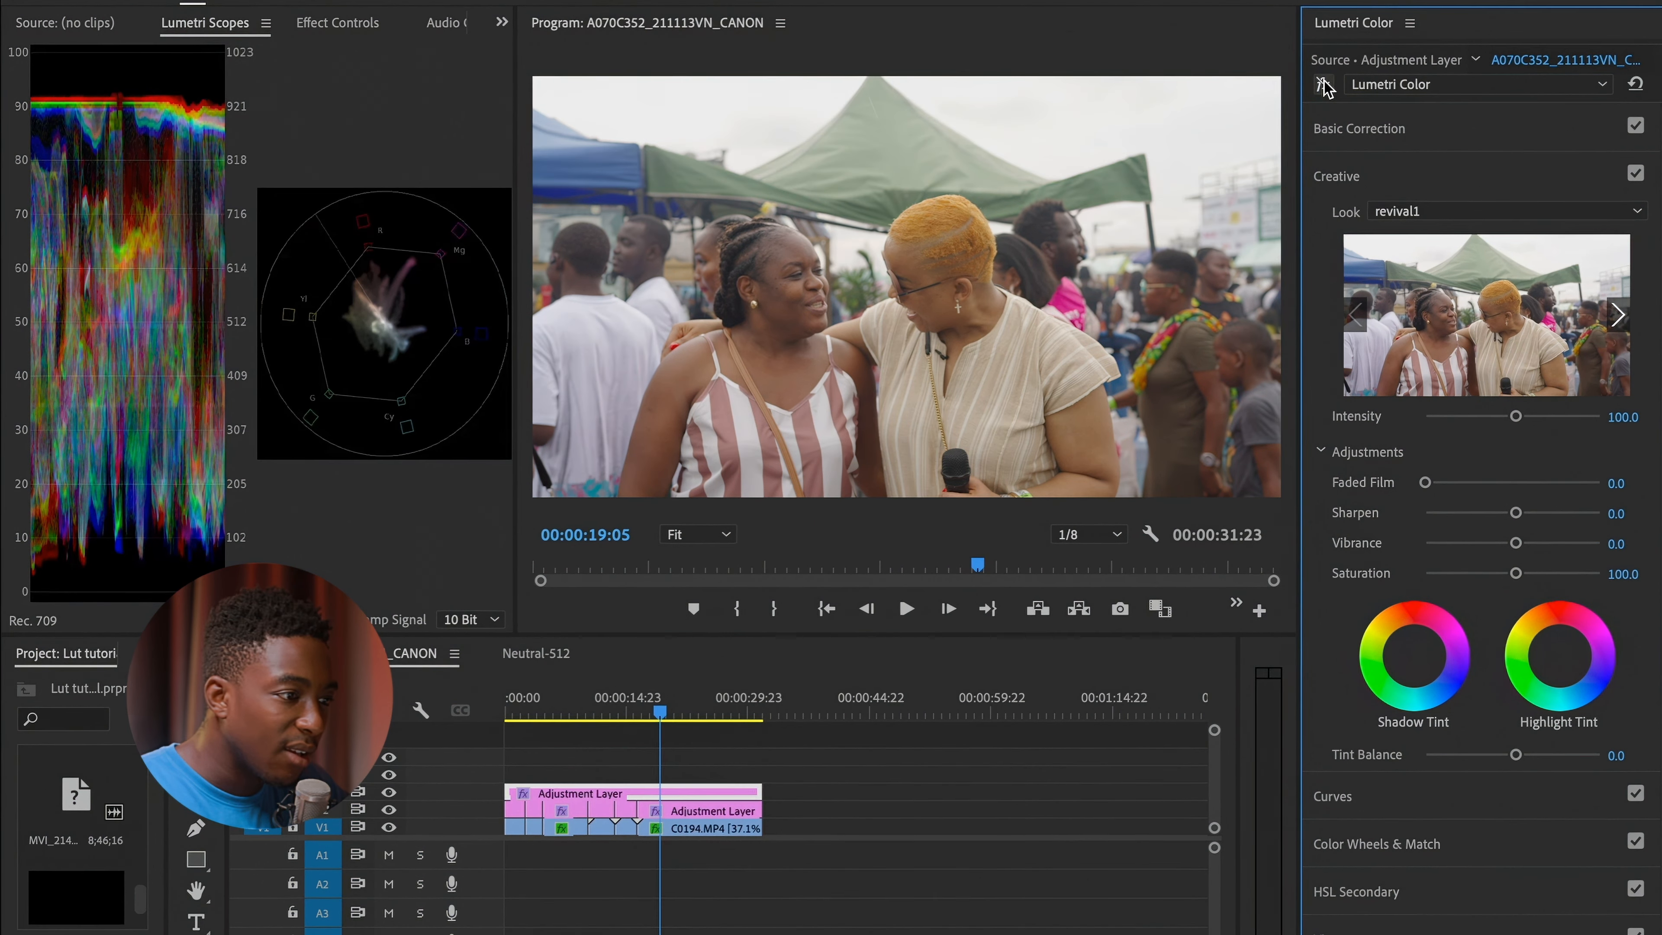
{"action": "left_click", "coordinate": [1326, 84]}
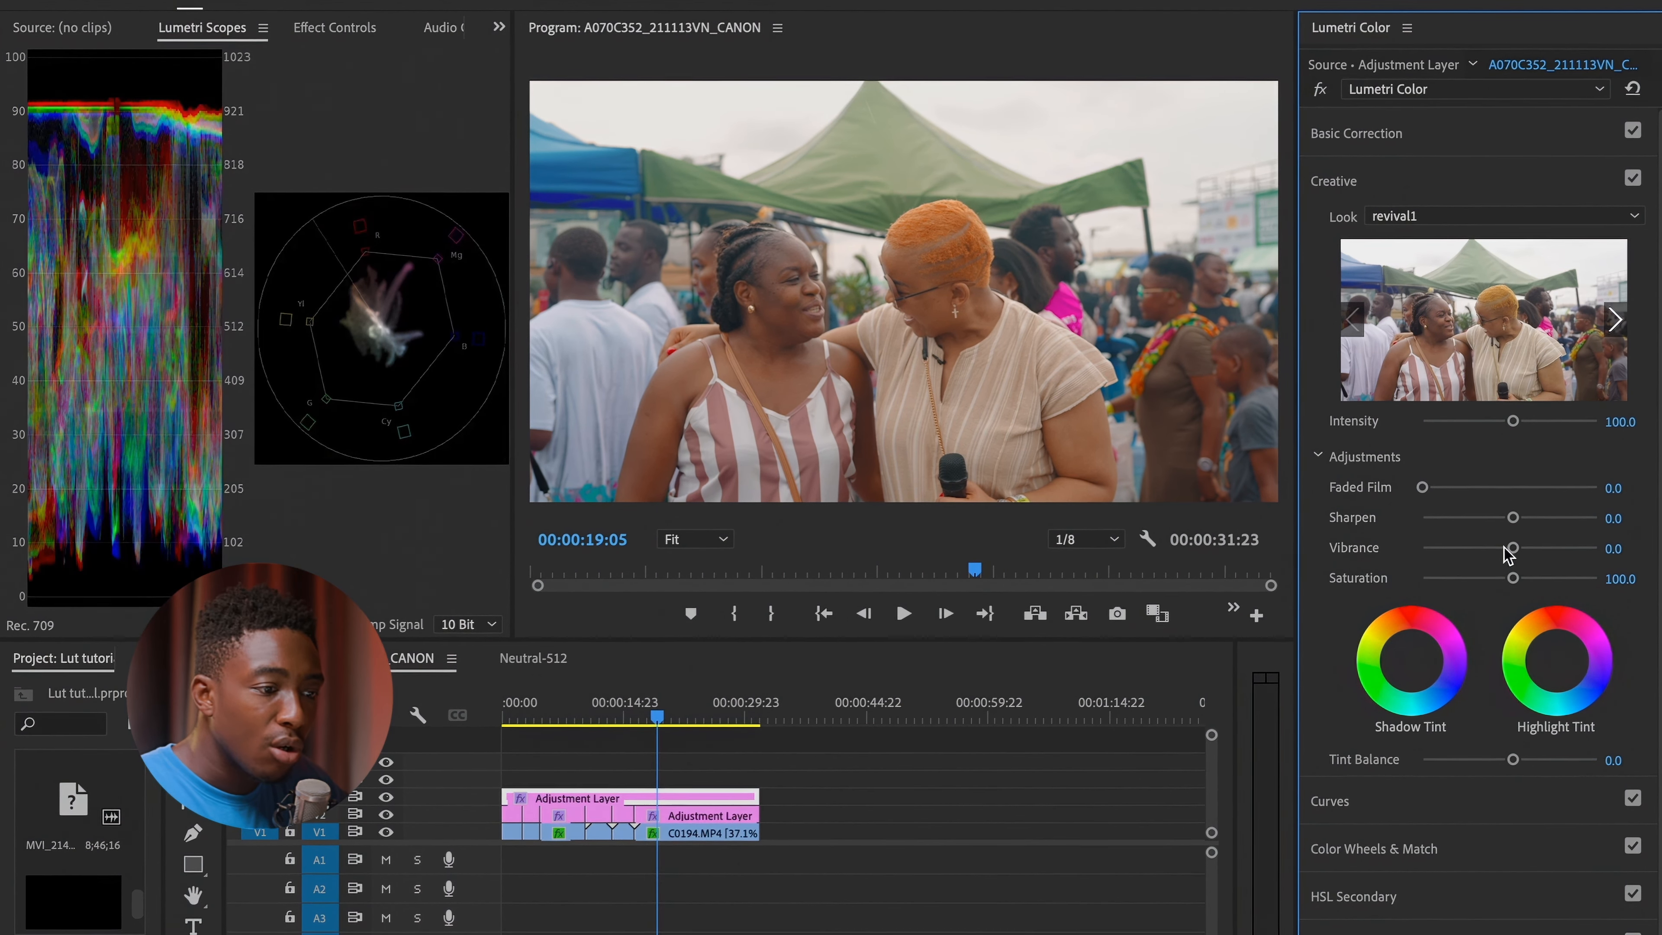
{"action": "left_click_drag", "start_coordinate": [1511, 421], "coordinate": [1481, 422]}
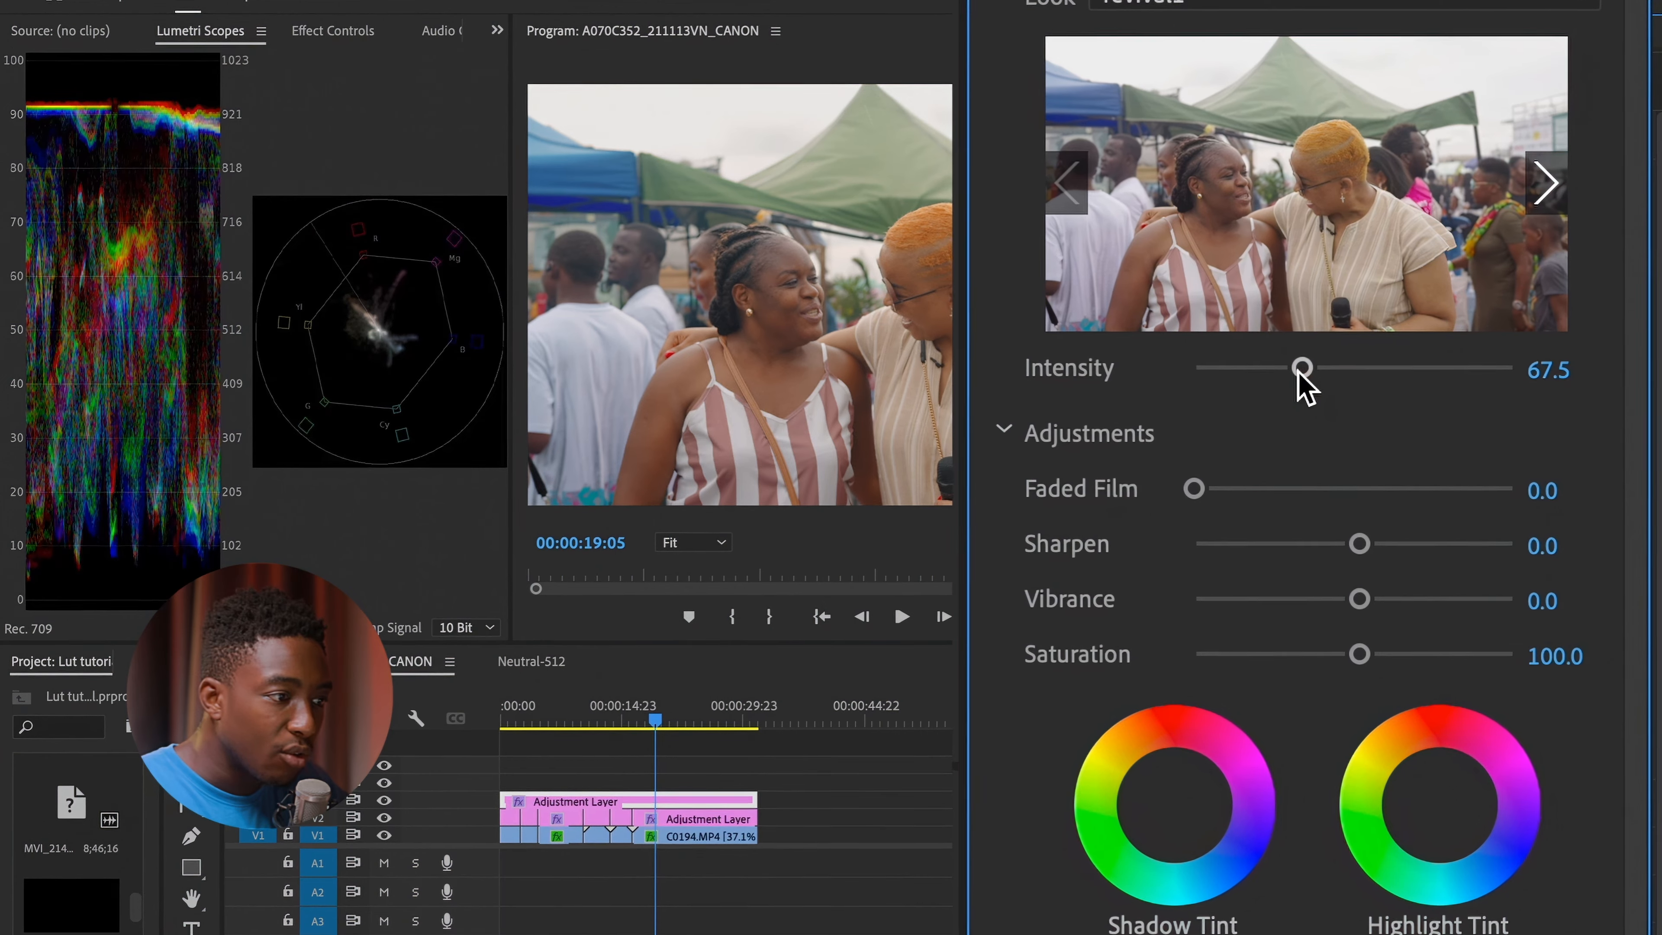
{"action": "left_click_drag", "start_coordinate": [1302, 374], "coordinate": [1299, 376]}
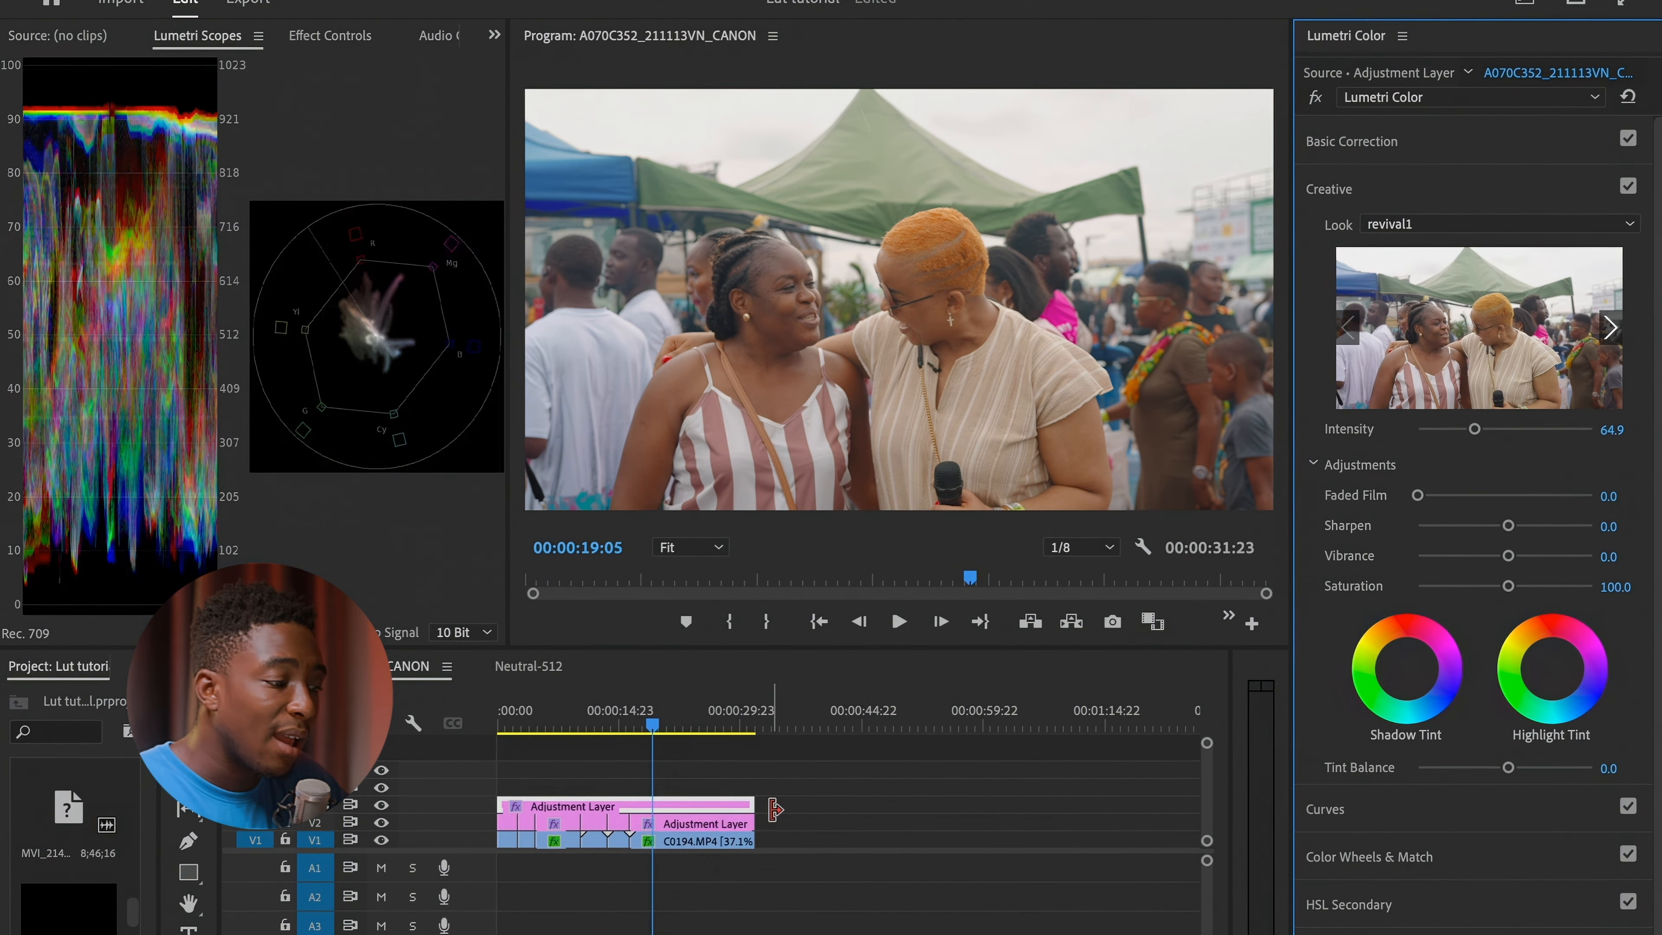
Step: Review the revival1 look on the different clips across the sequence, from the stadium shots back to the opening close-up
{"action": "key", "text": "equal"}
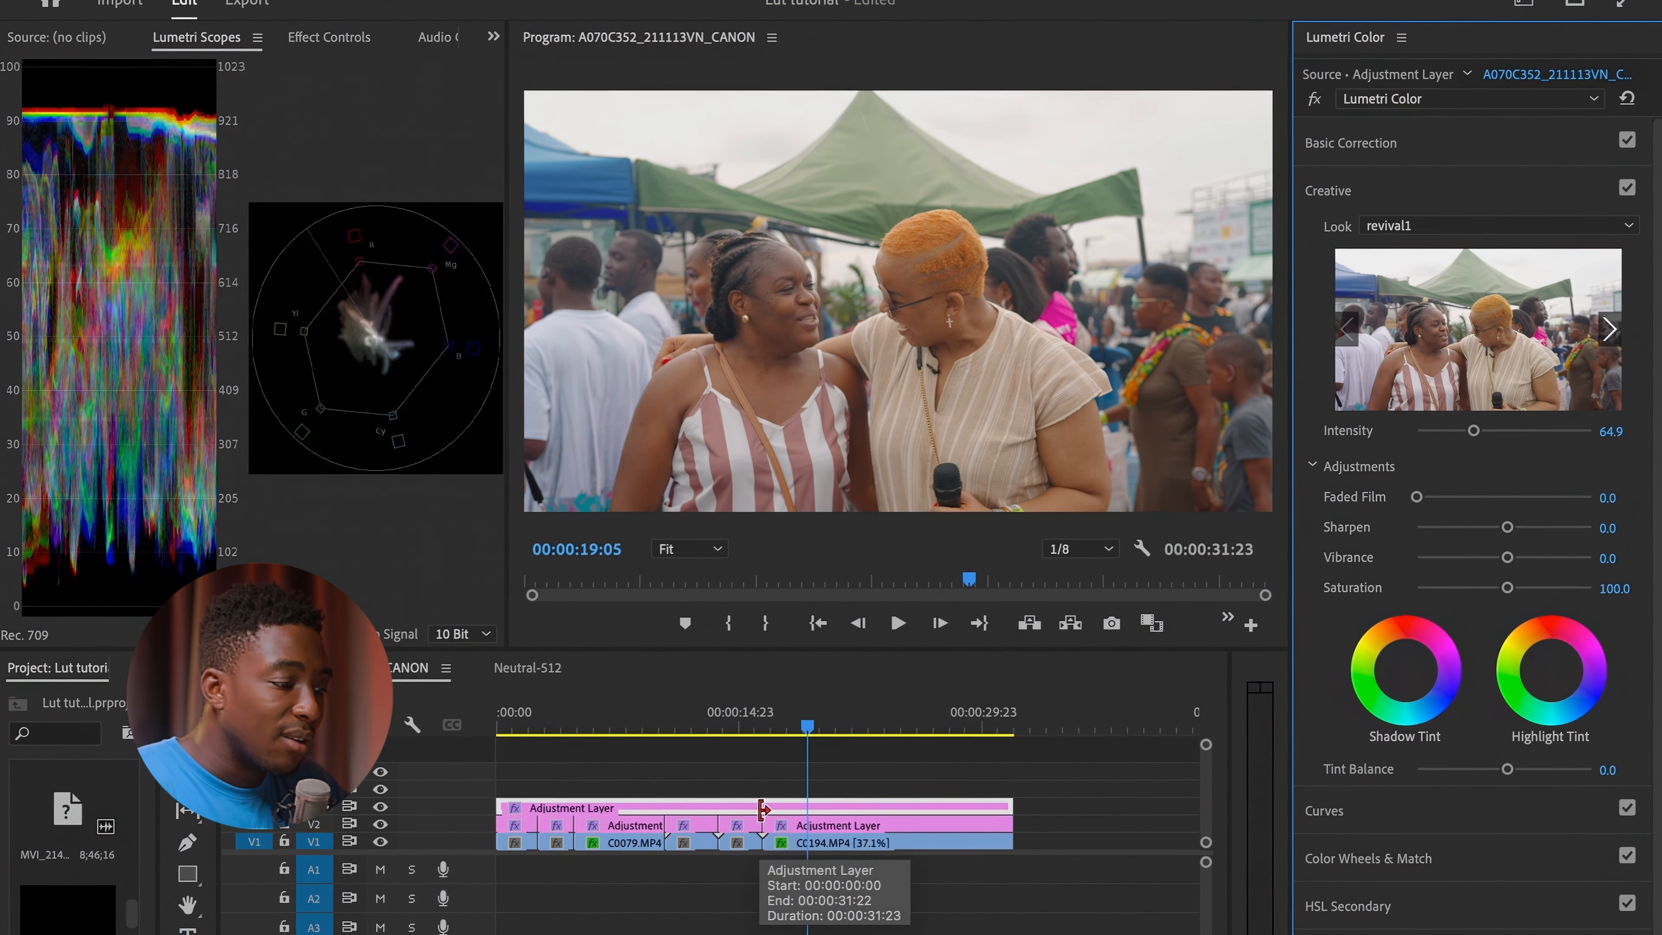
{"action": "left_click", "coordinate": [767, 728]}
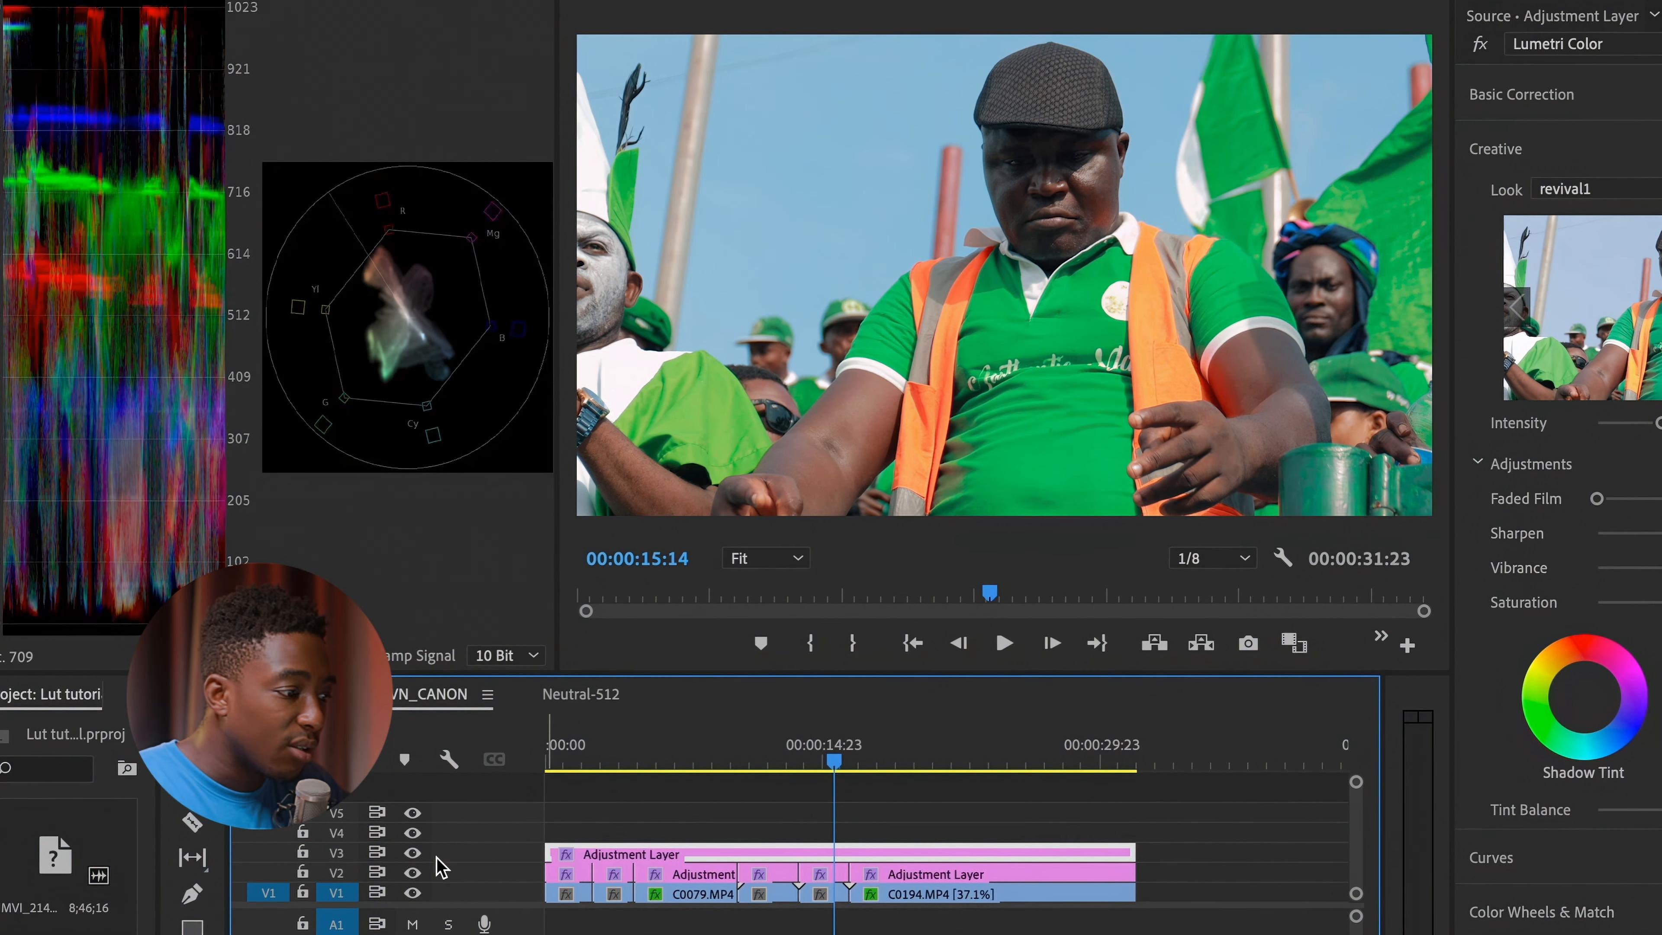
{"action": "left_click", "coordinate": [413, 854]}
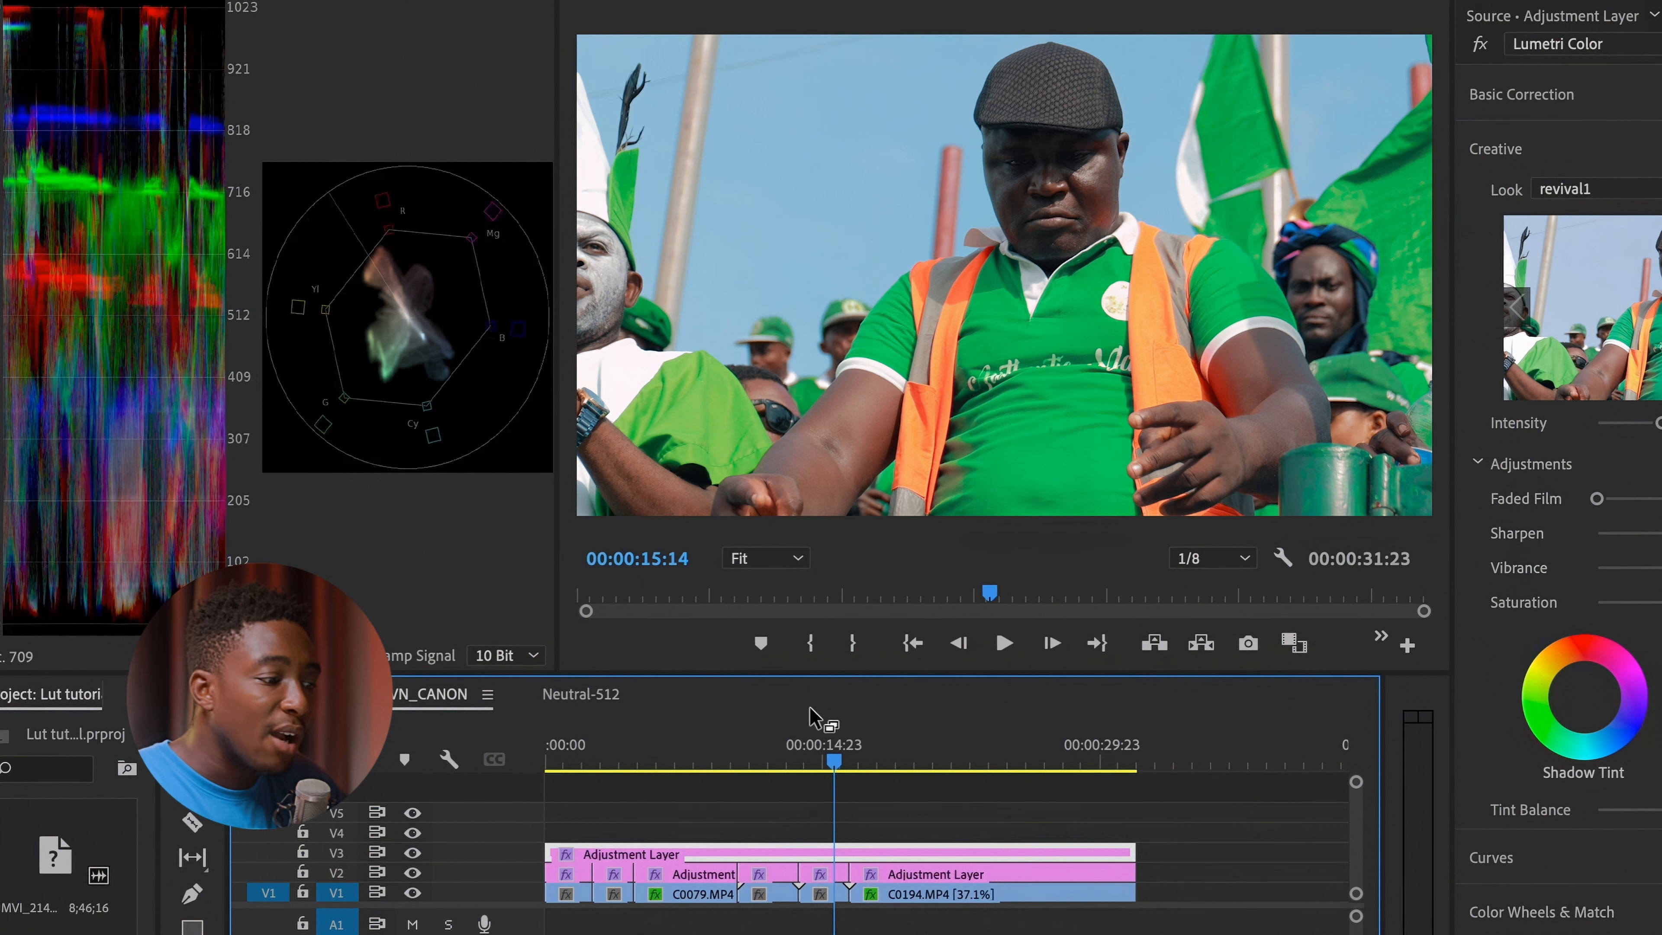
{"action": "left_click", "coordinate": [772, 747]}
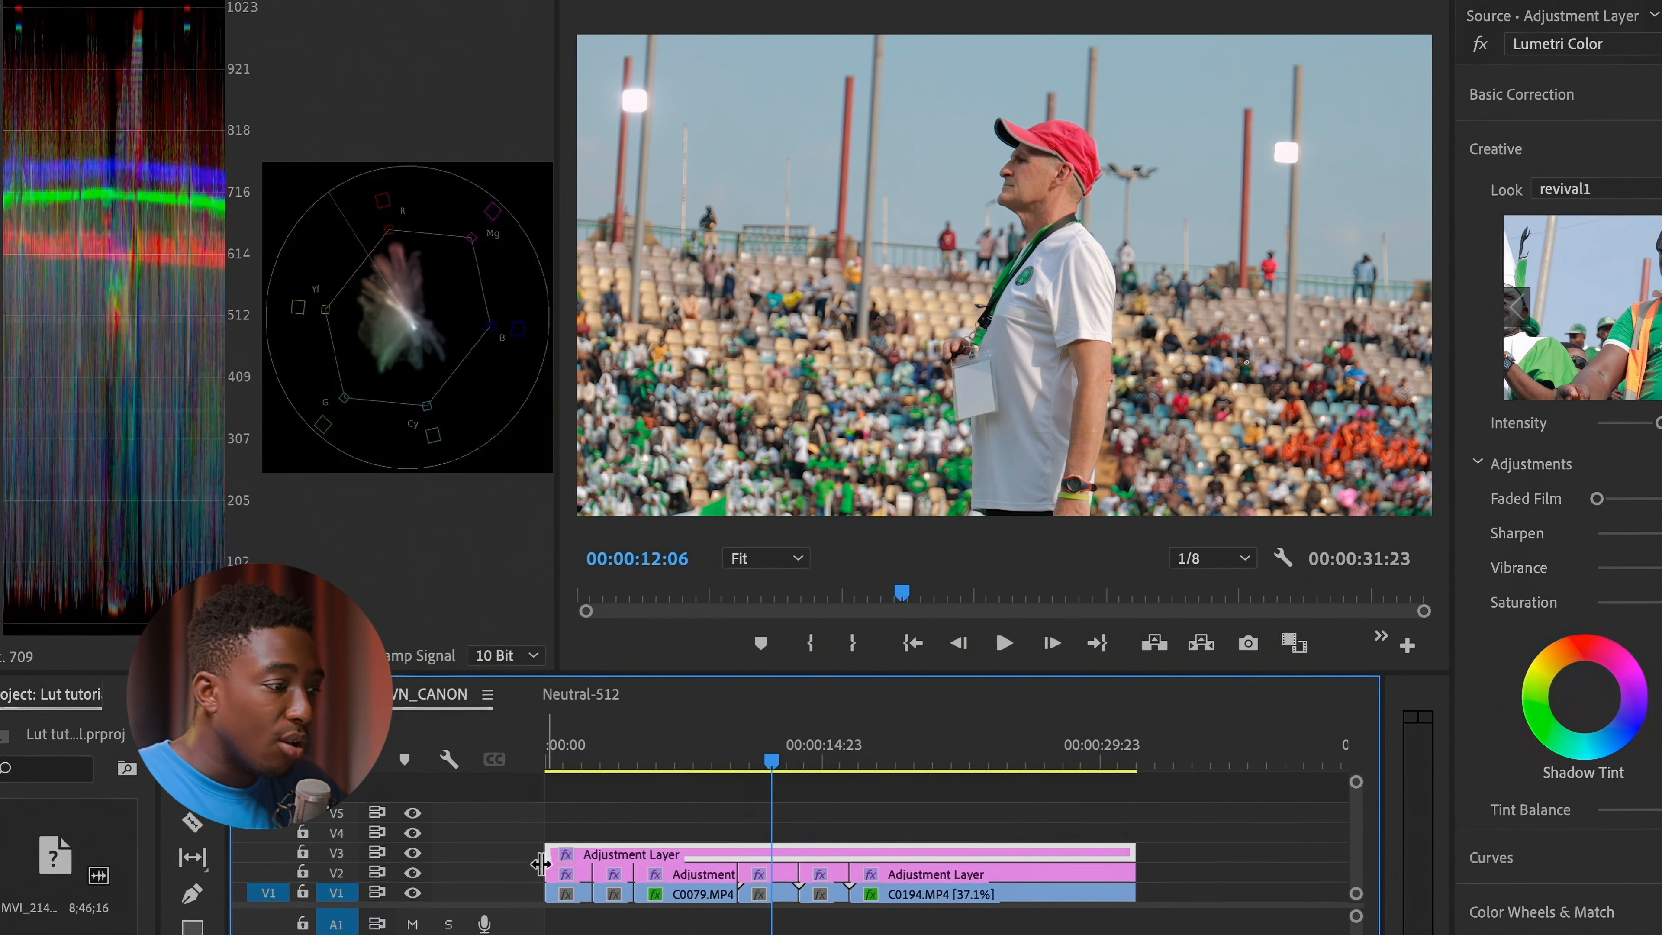
{"action": "left_click", "coordinate": [702, 754]}
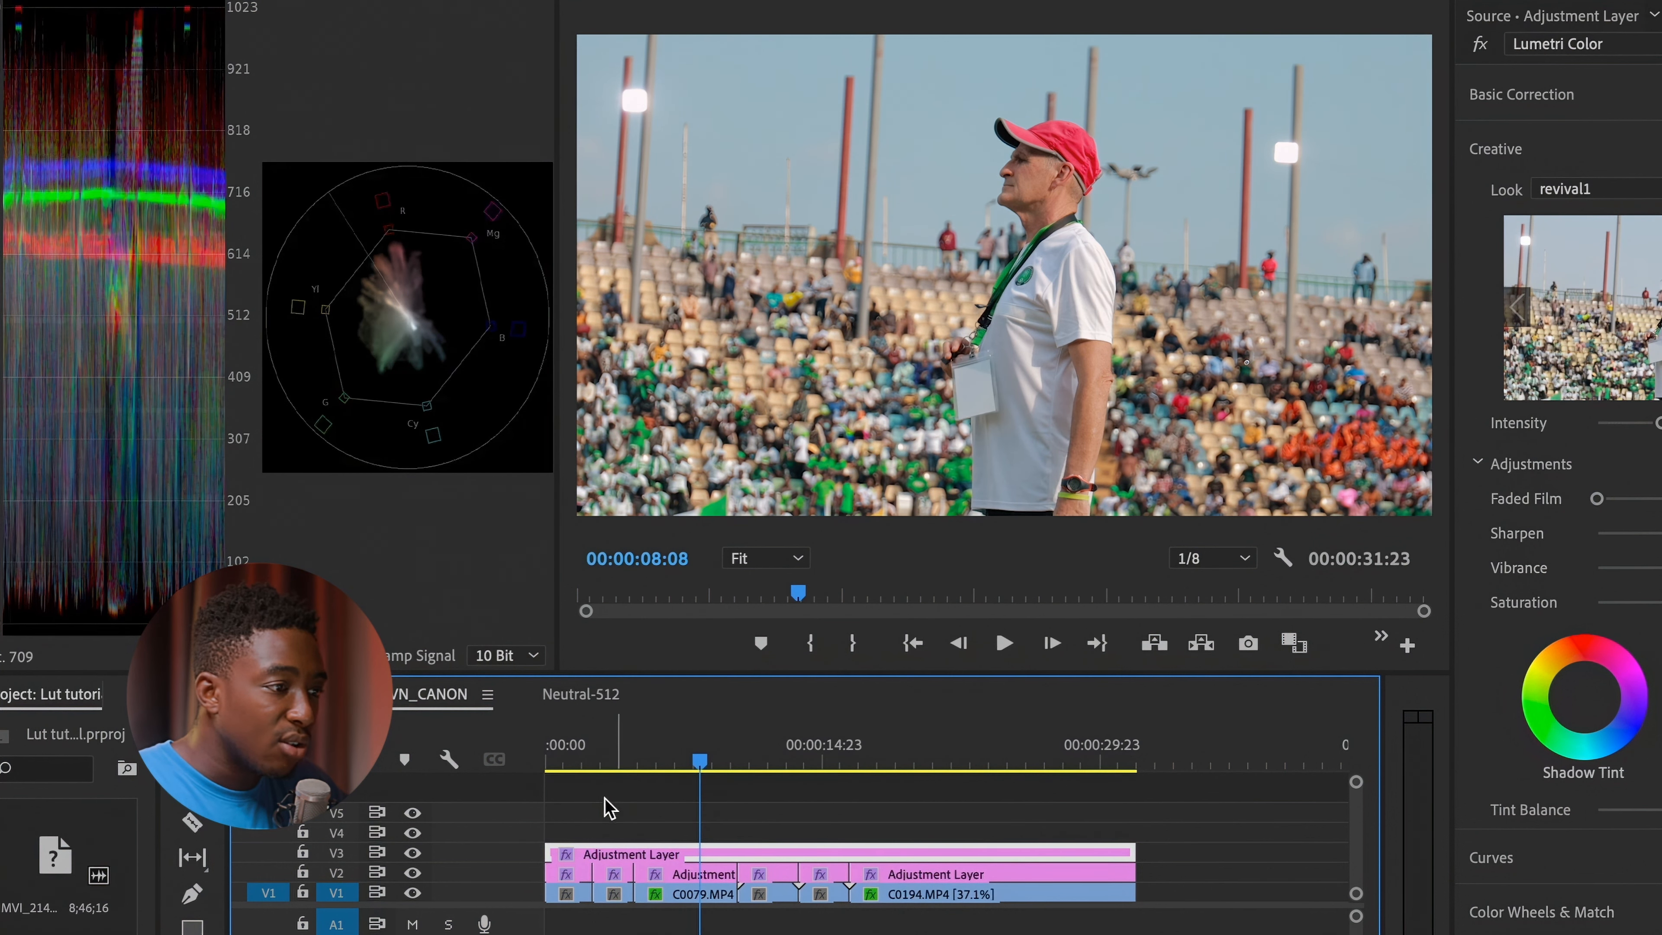
{"action": "mouse_move", "coordinate": [699, 759]}
{"action": "left_mouse_down"}
{"action": "mouse_move", "coordinate": [678, 756]}
{"action": "mouse_move", "coordinate": [726, 756]}
{"action": "left_mouse_up"}
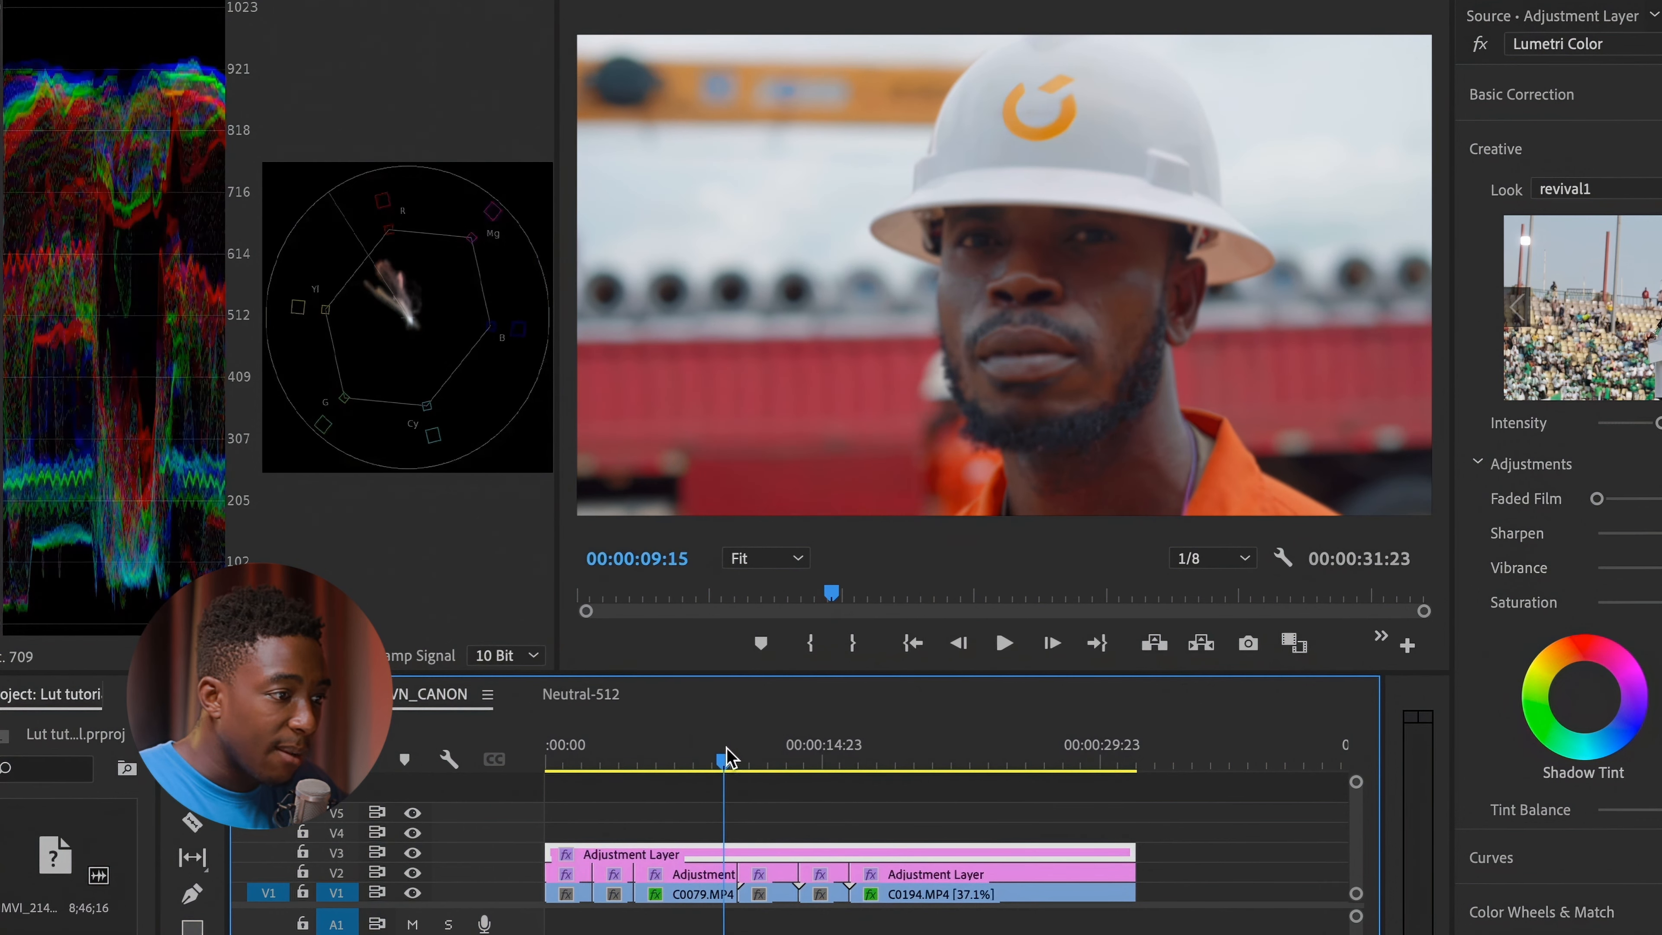
{"action": "left_click", "coordinate": [613, 763]}
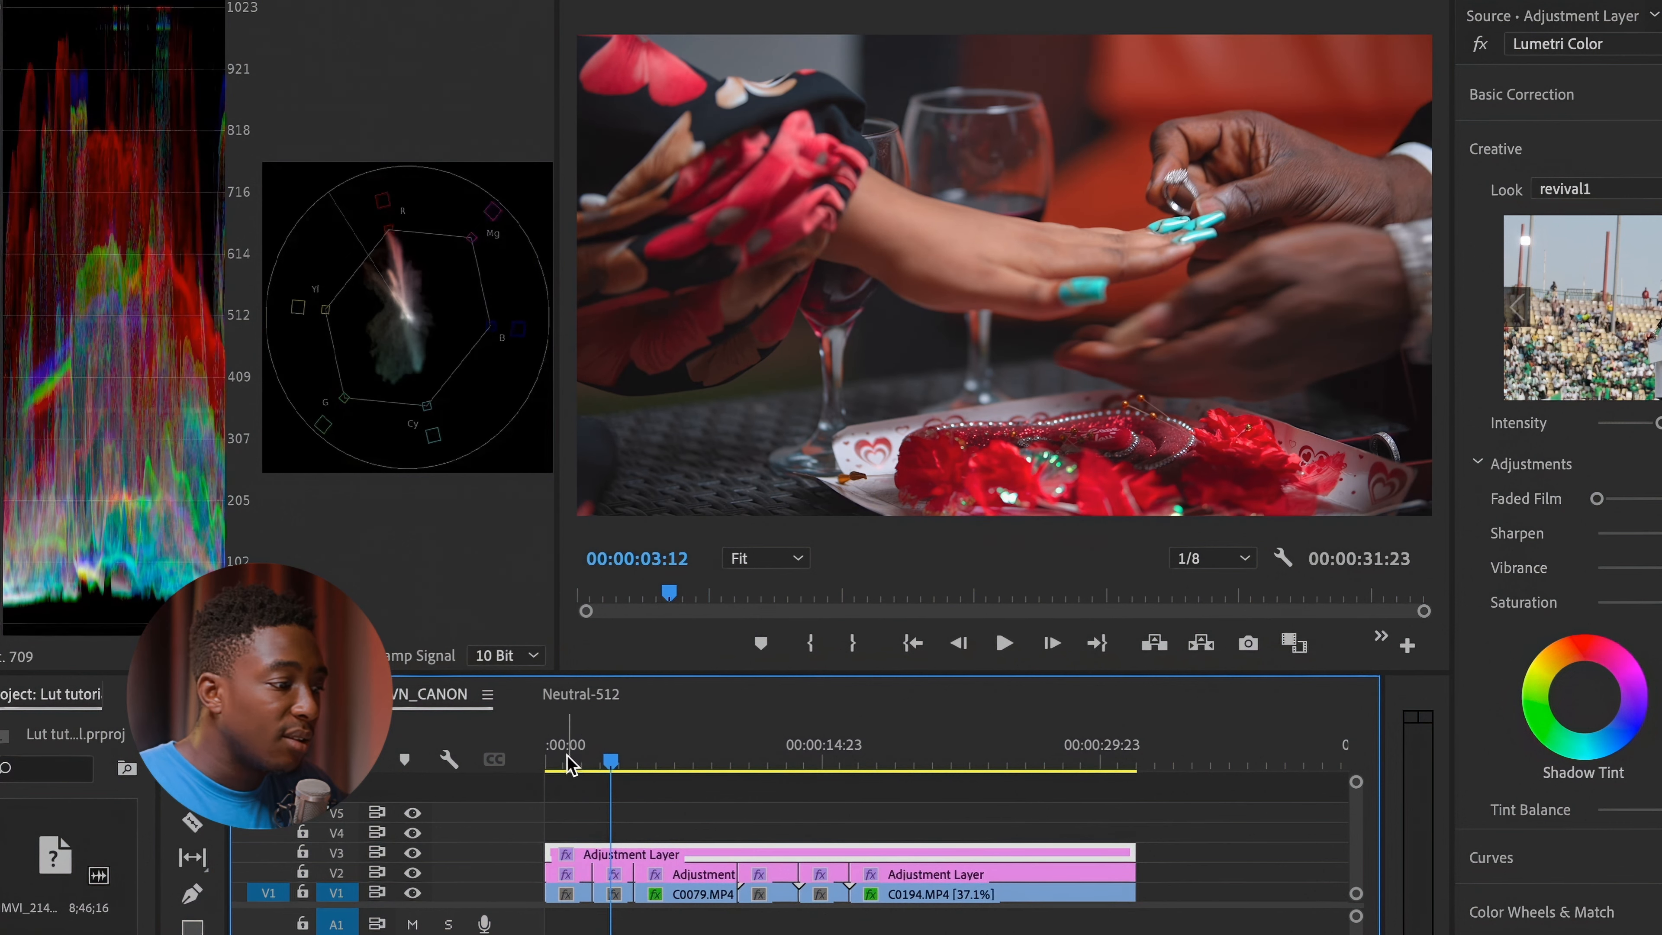
{"action": "left_click_drag", "start_coordinate": [566, 763], "coordinate": [588, 763]}
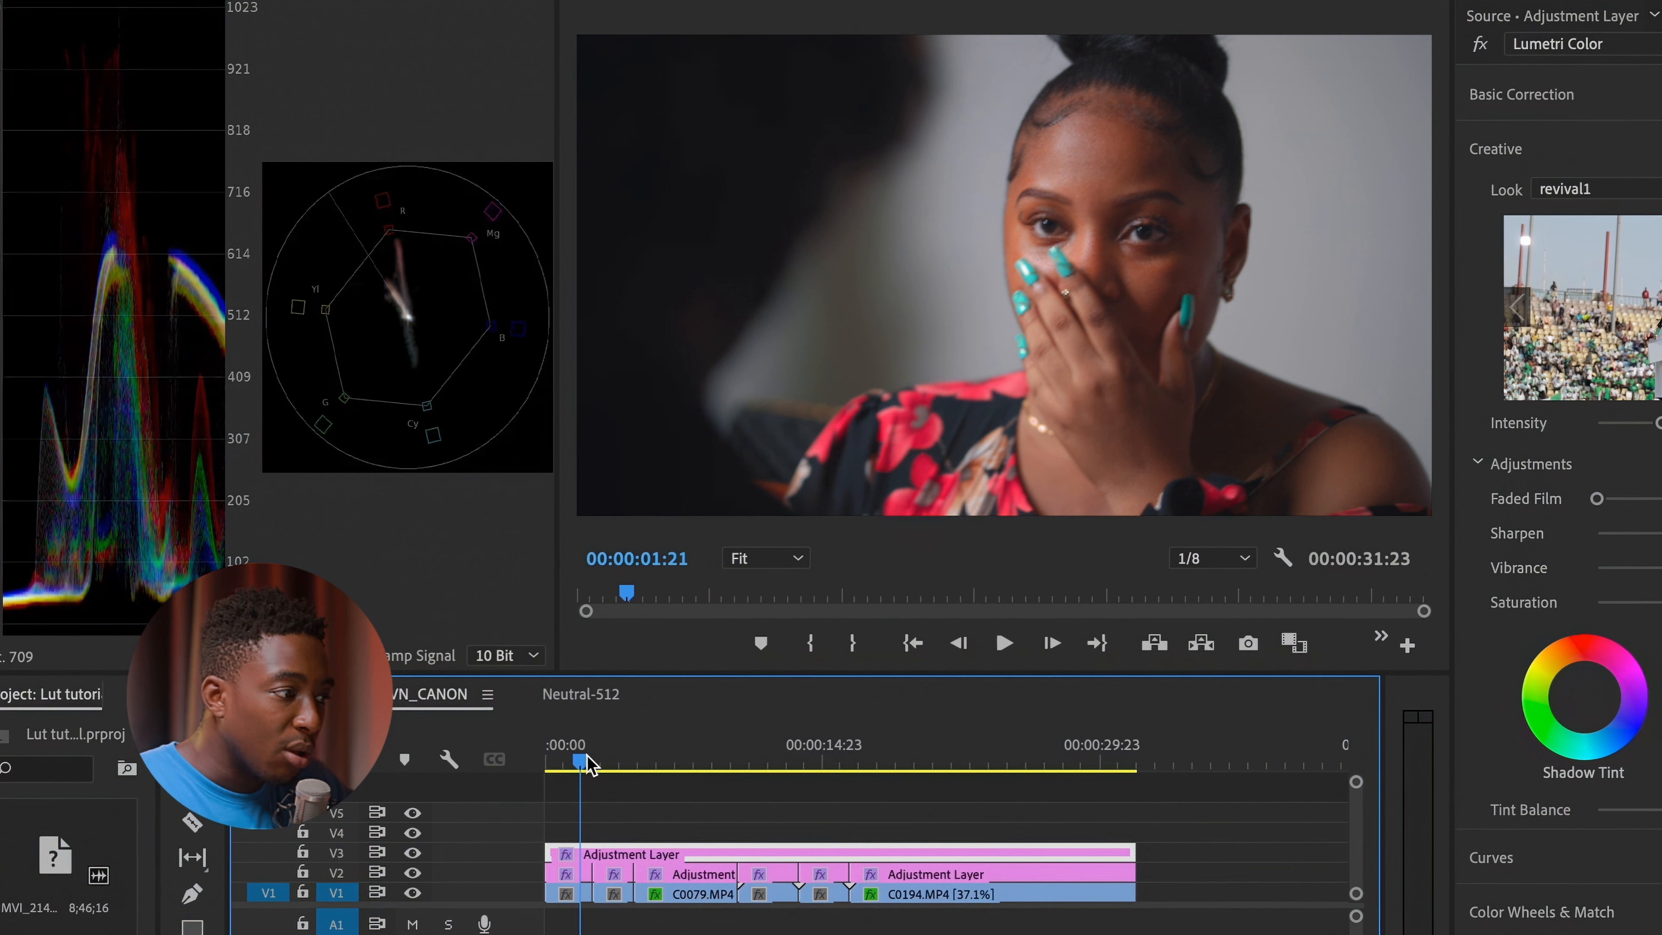
Step: Tint the first clip's shadows slightly toward teal-blue with the Shadows color wheel, and compare with the Color Wheels & Match correction bypassed
{"action": "left_click", "coordinate": [568, 760]}
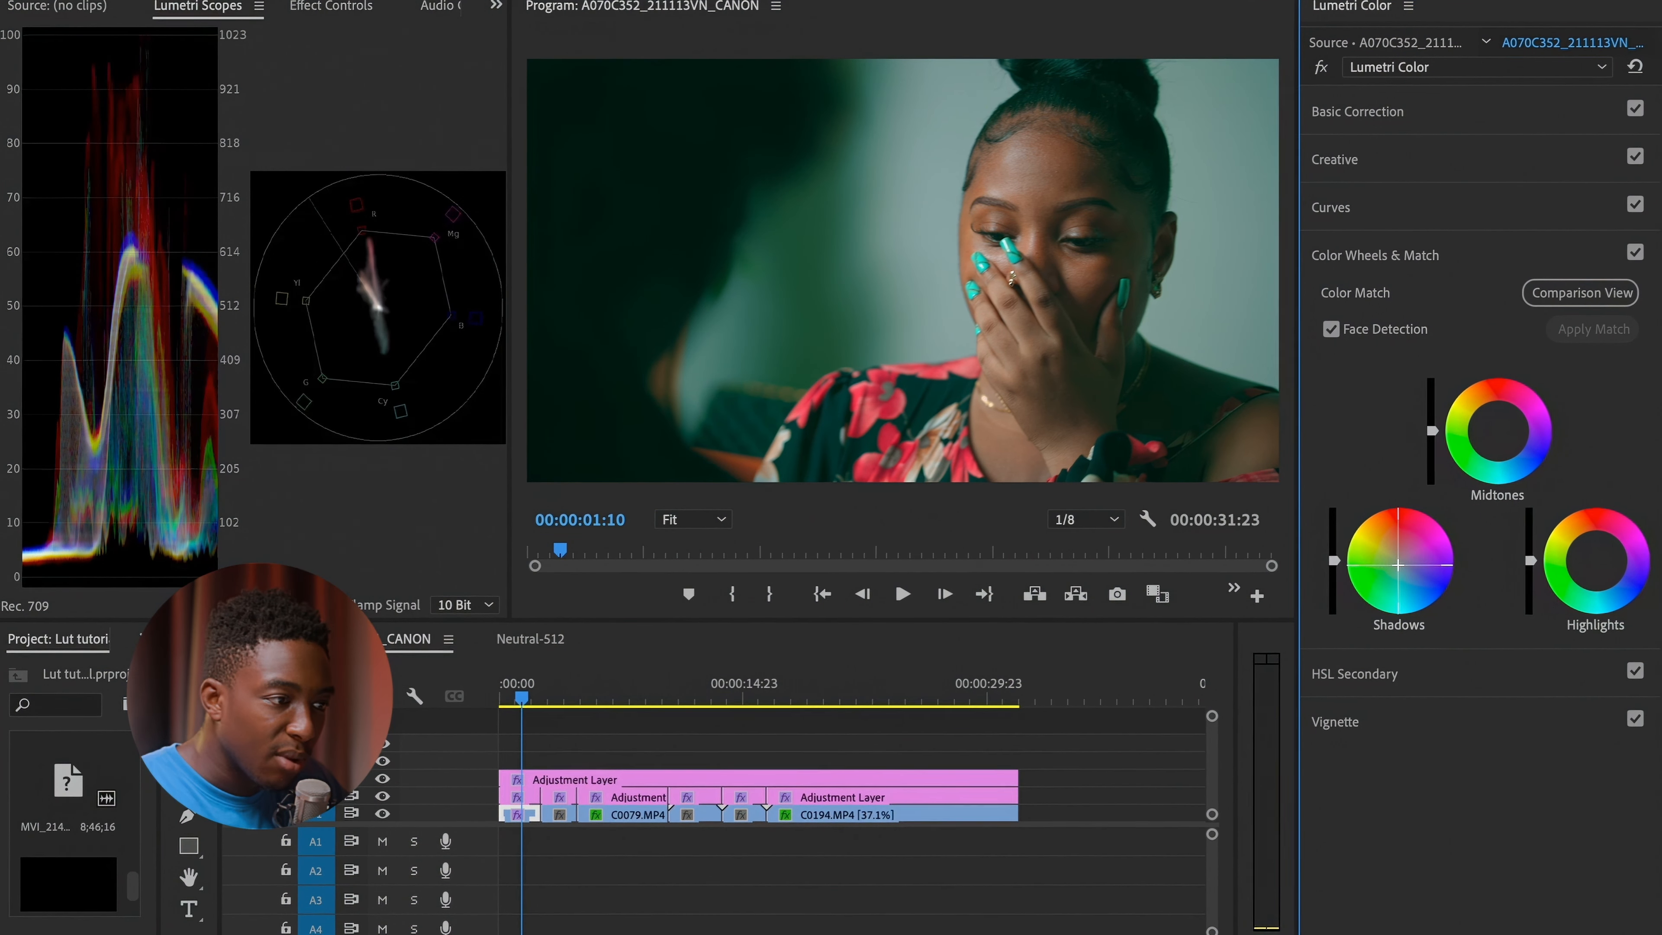
{"action": "left_click_drag", "start_coordinate": [1387, 609], "coordinate": [1397, 576]}
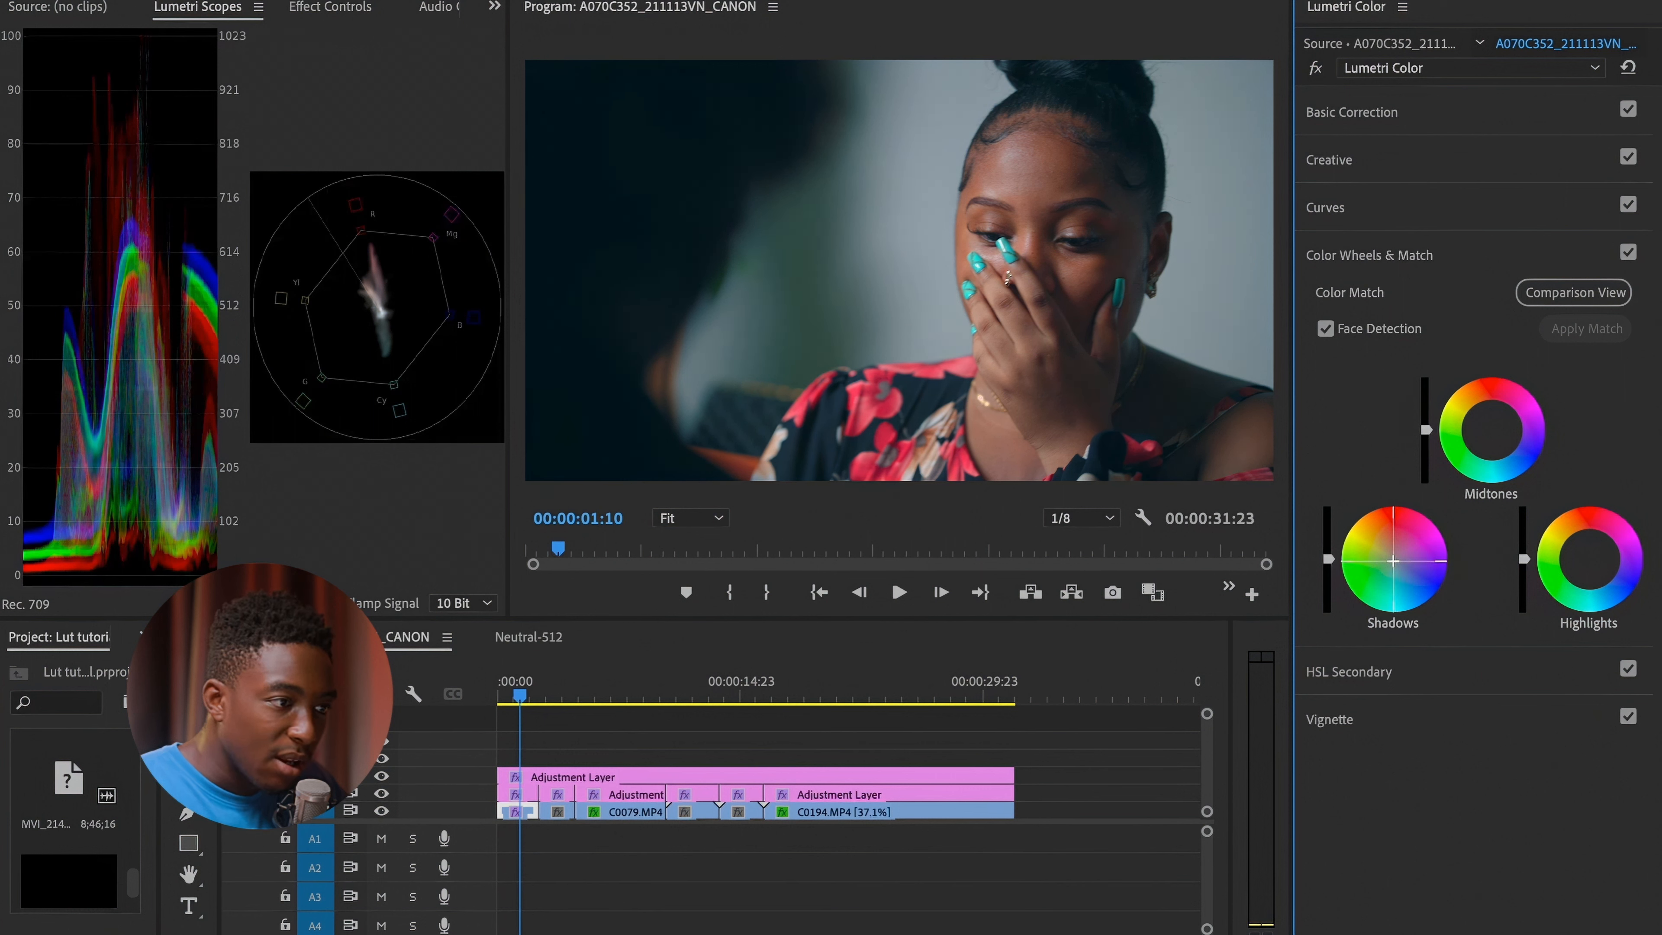
{"action": "left_click_drag", "start_coordinate": [1396, 576], "coordinate": [1398, 574]}
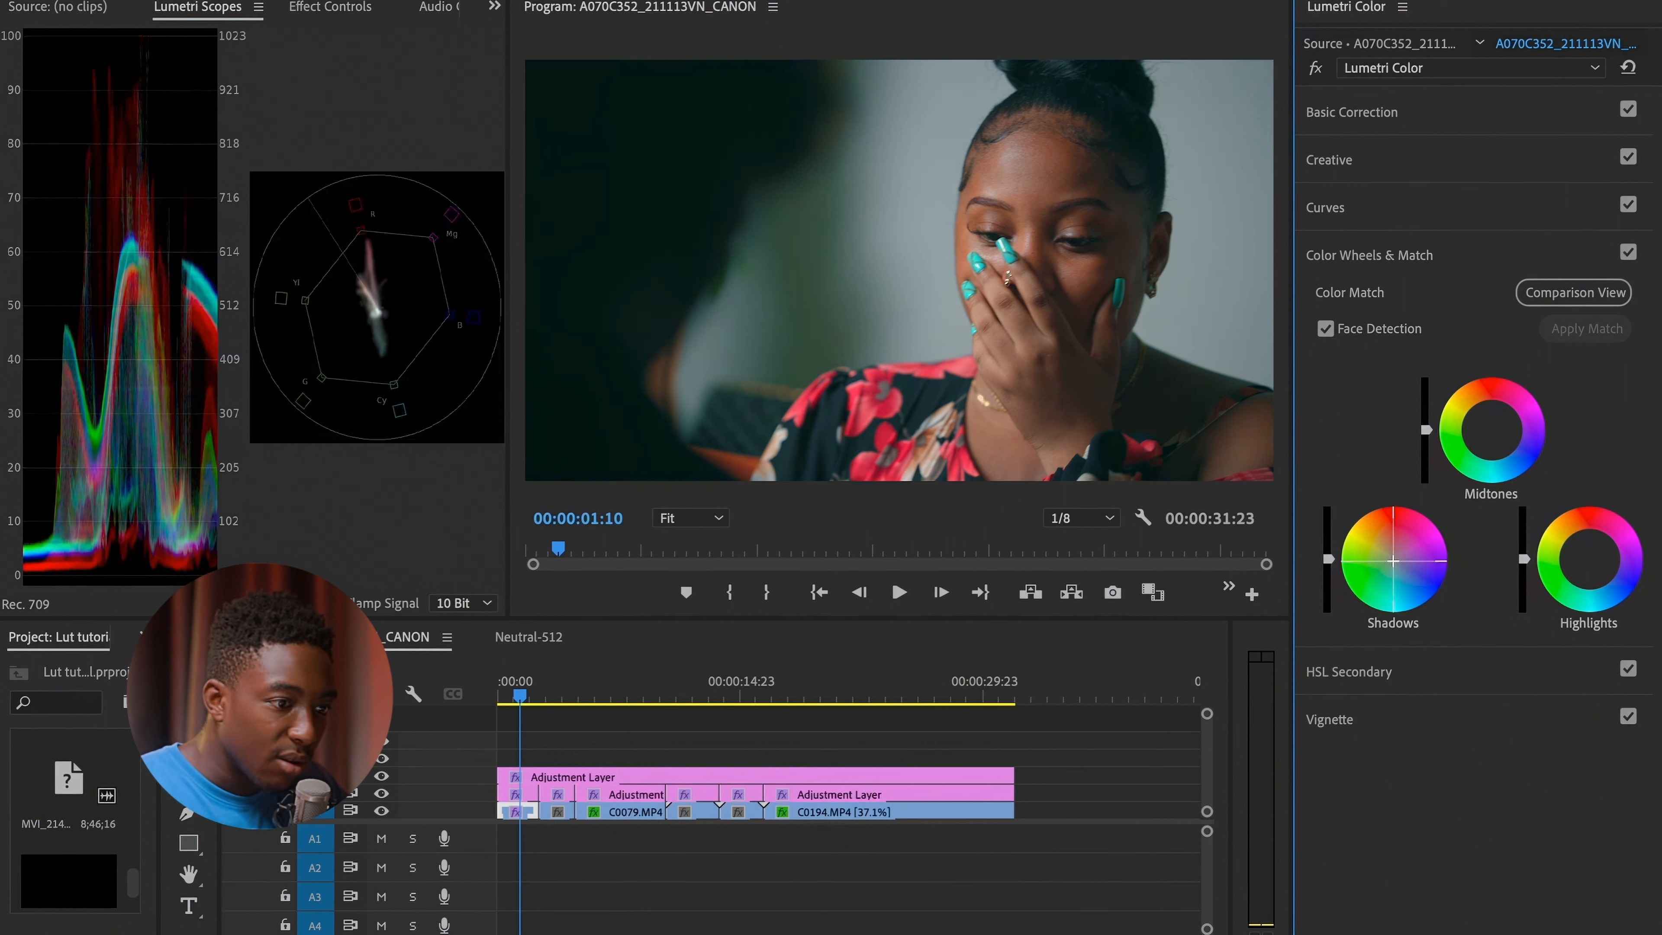
{"action": "left_click_drag", "start_coordinate": [1394, 561], "coordinate": [1395, 562]}
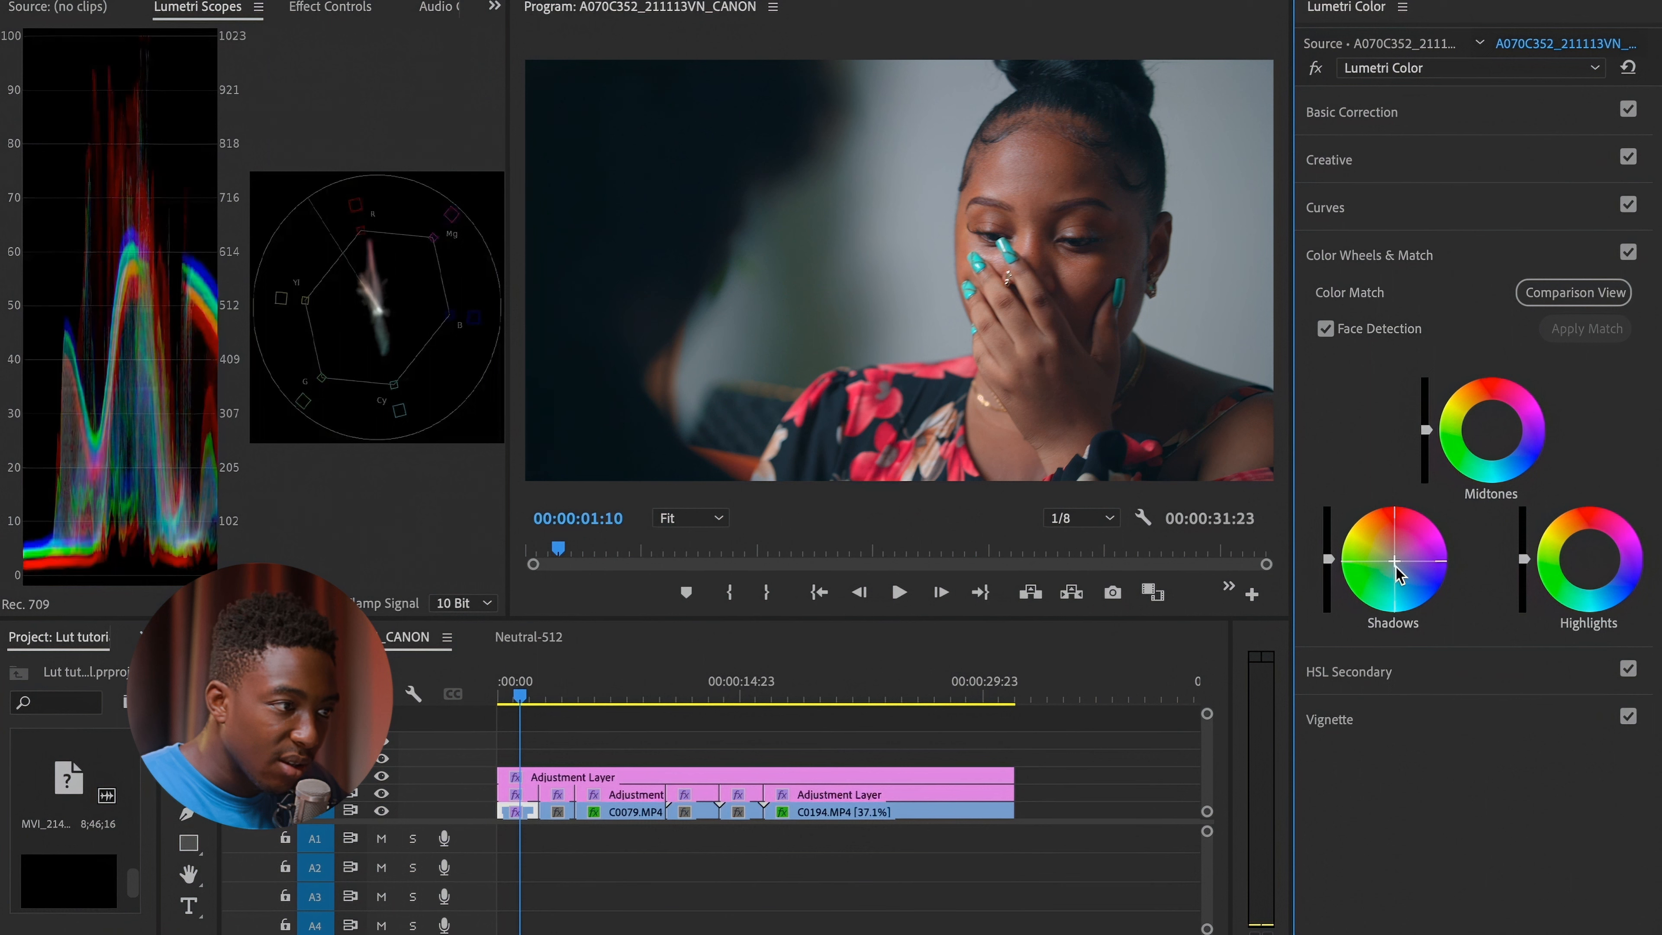
{"action": "left_click", "coordinate": [1627, 251]}
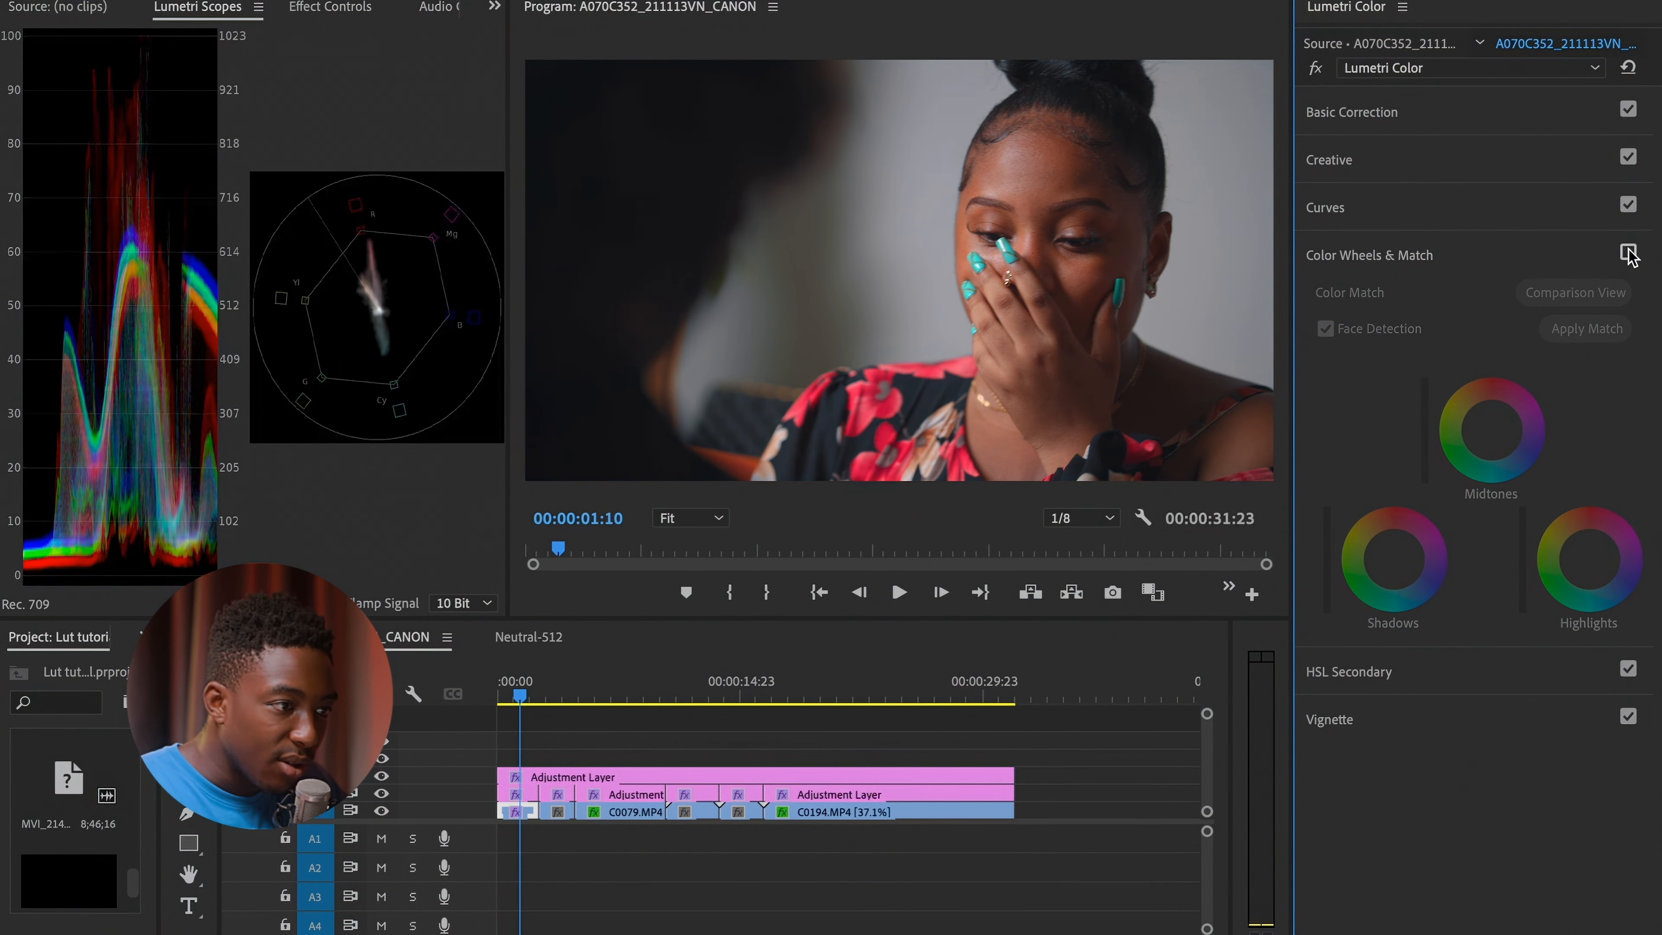
{"action": "left_click", "coordinate": [1627, 252]}
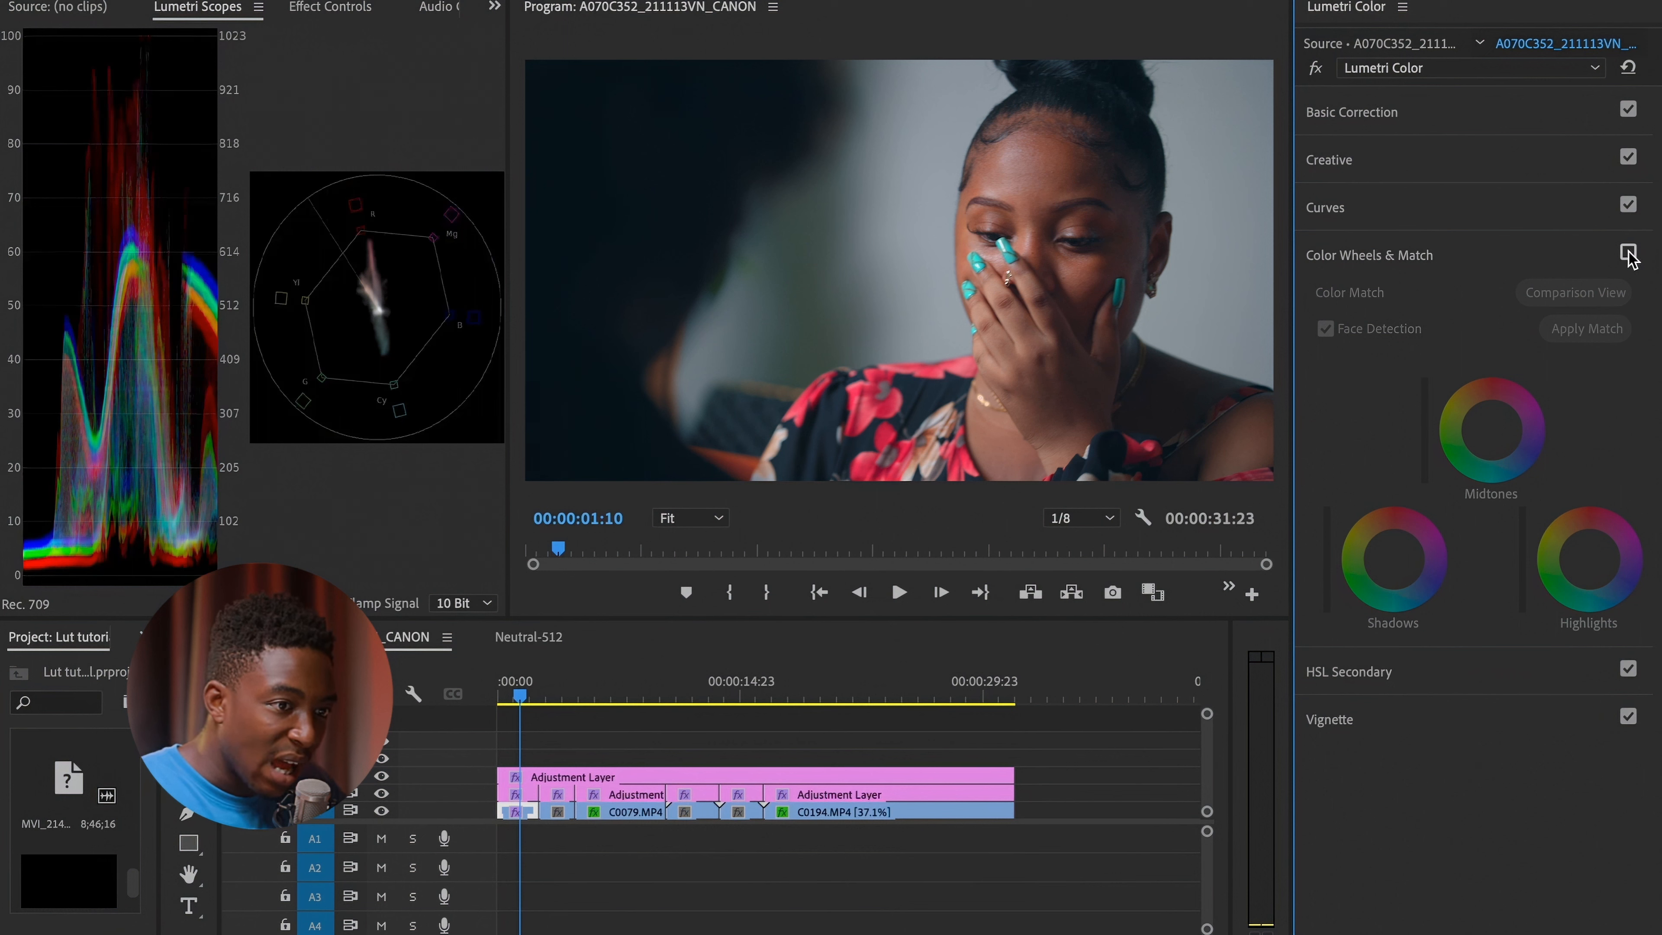
{"action": "left_click", "coordinate": [1628, 253]}
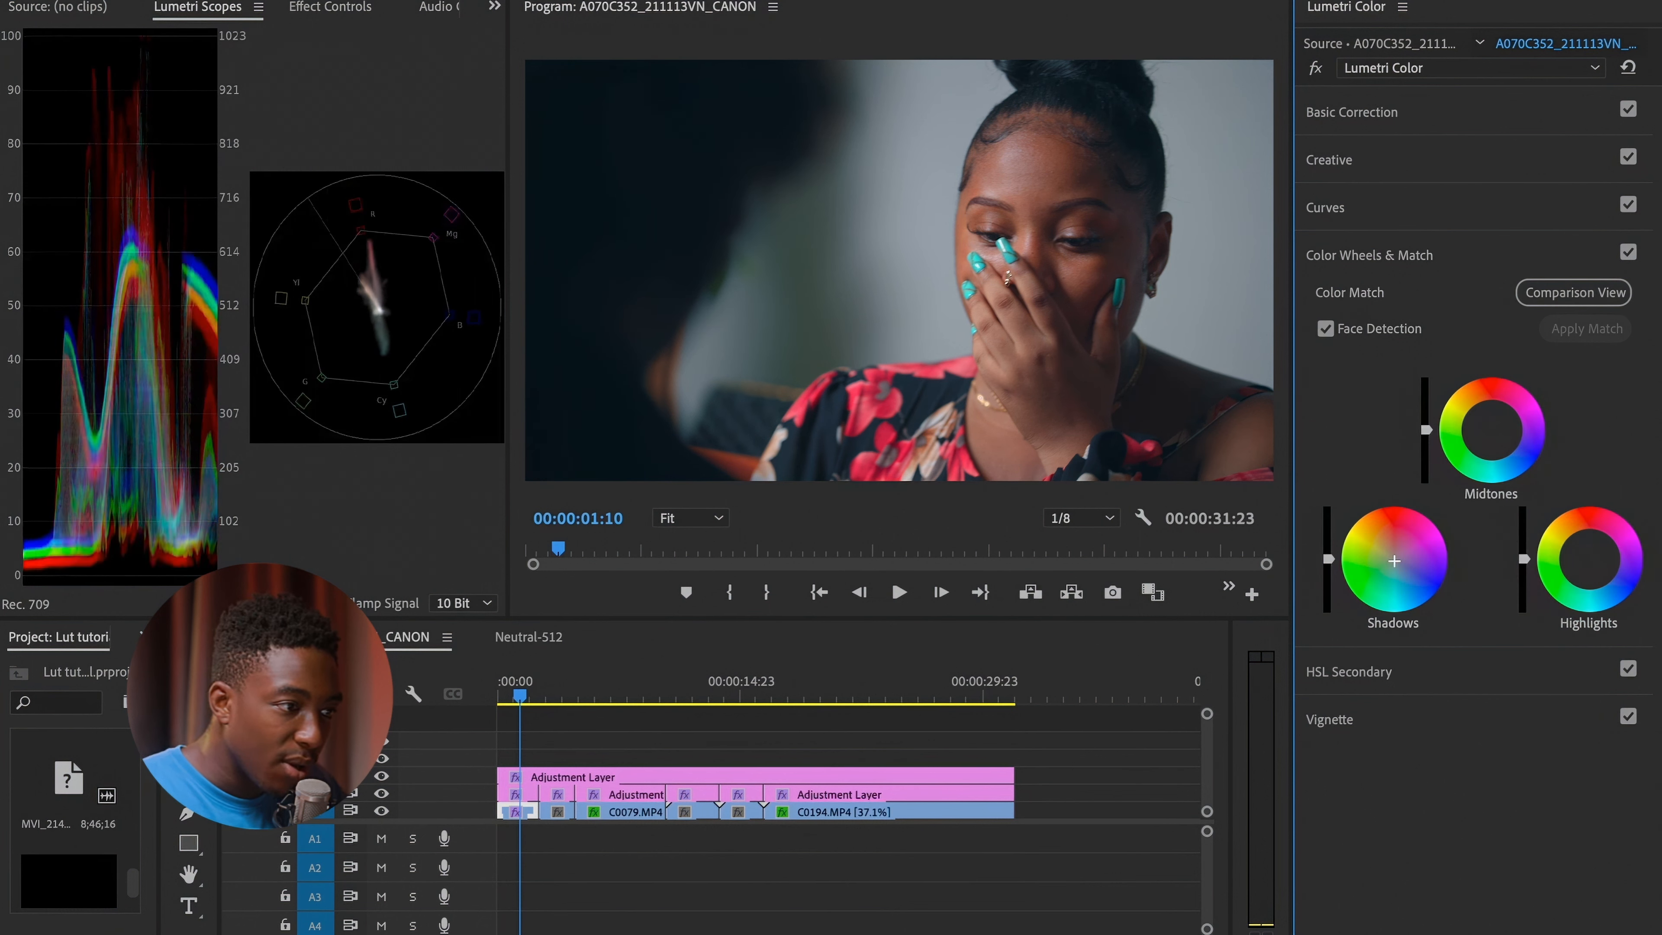
Step: Scrub through the opening of the first clip and display its effect controls
{"action": "left_click", "coordinate": [515, 701]}
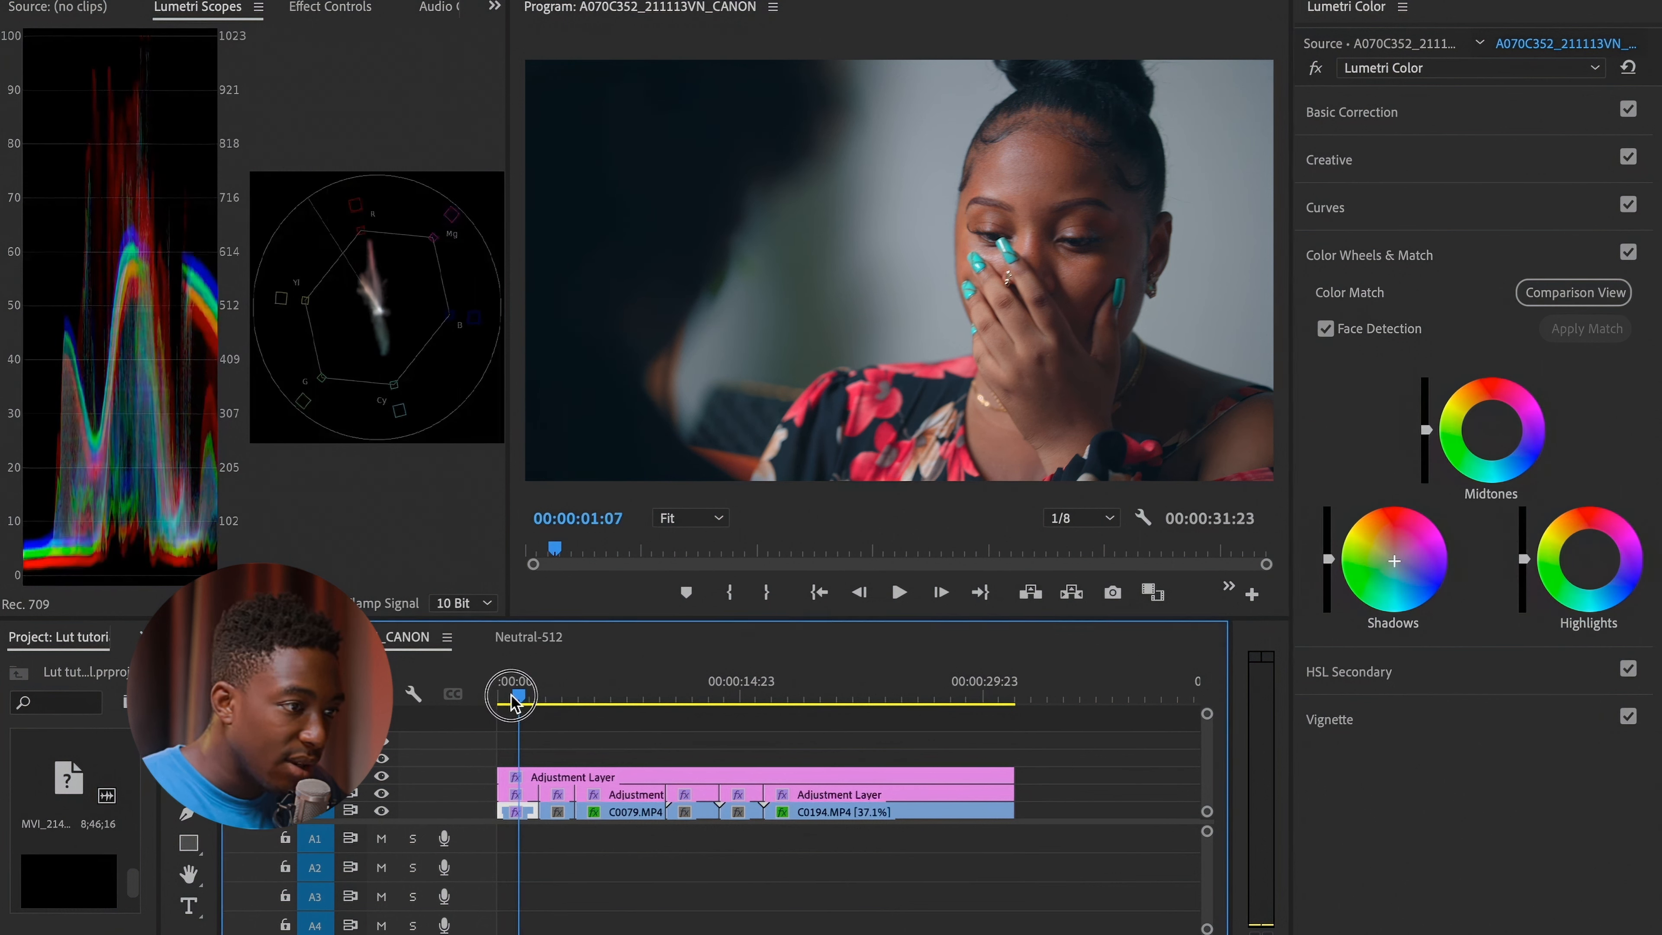
{"action": "left_click_drag", "start_coordinate": [511, 700], "coordinate": [507, 700]}
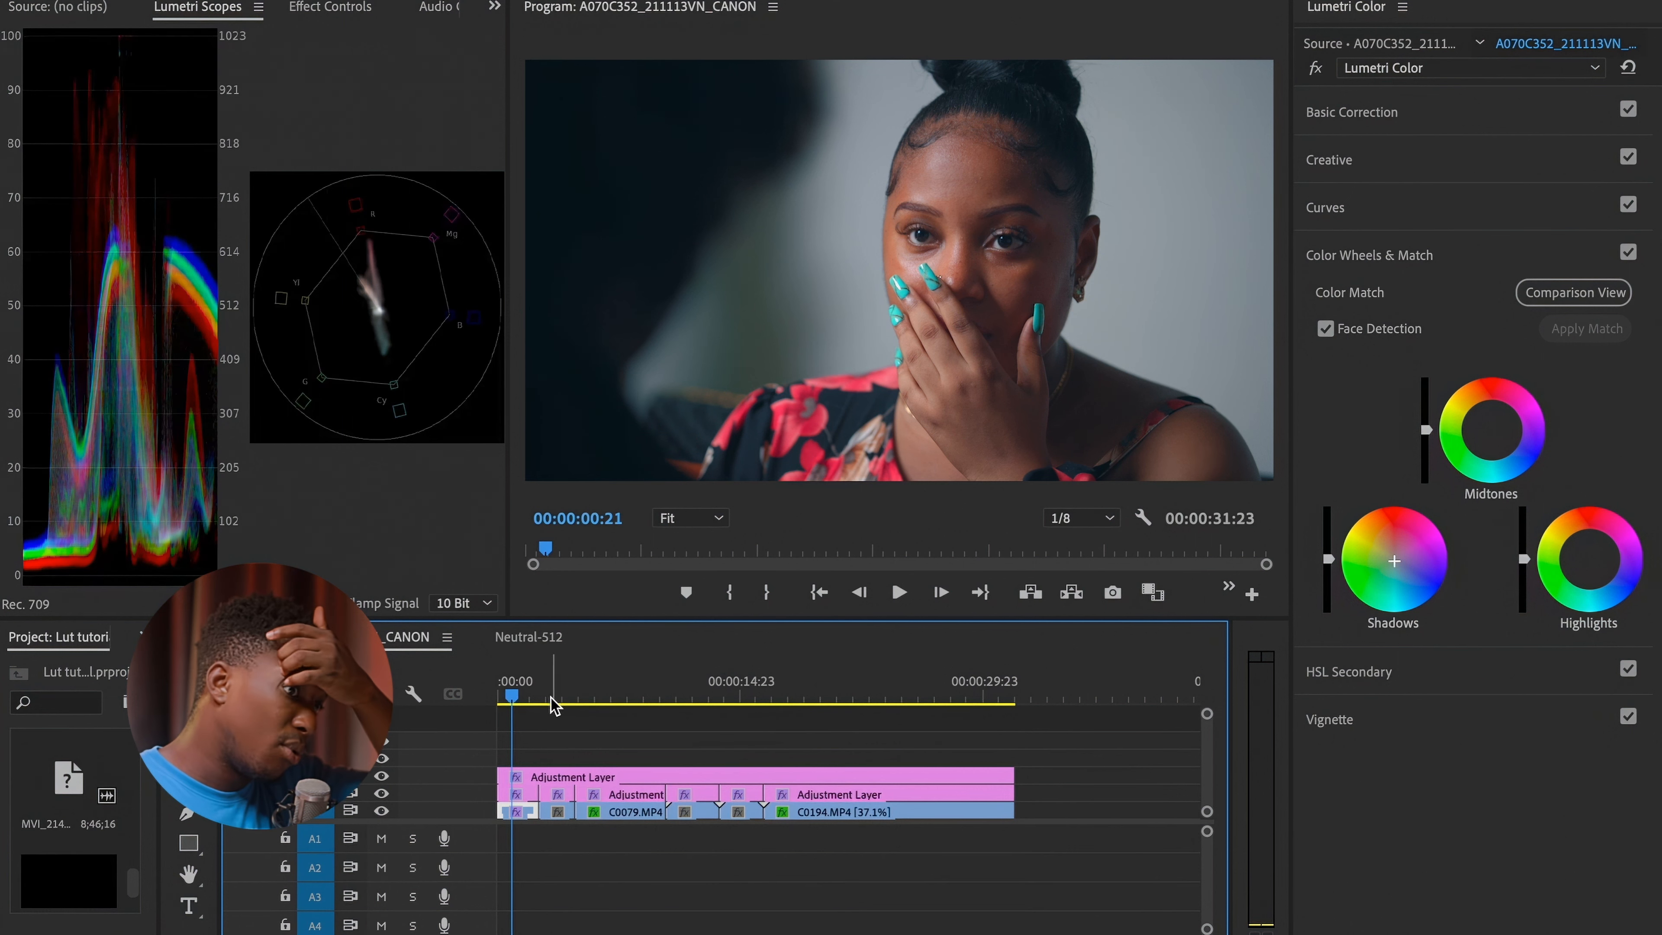
{"action": "left_click", "coordinate": [327, 5]}
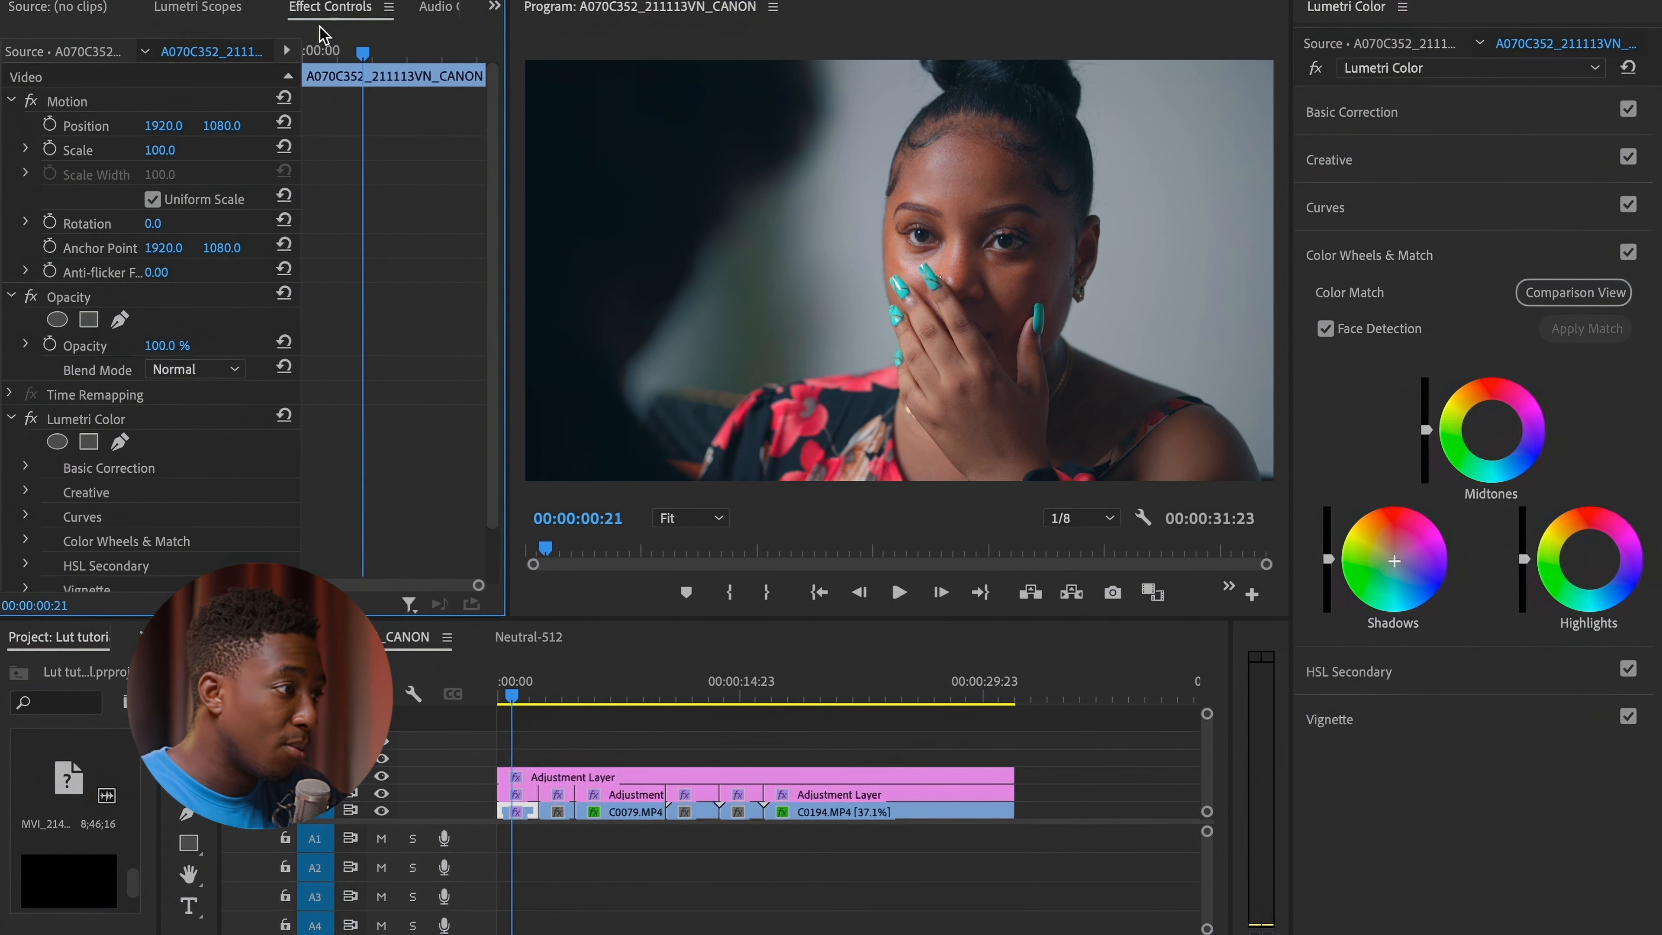
Step: Tint the second clip's shadows slightly teal, and check it with its Color Wheels & Match correction off and on
{"action": "key", "text": "Down"}
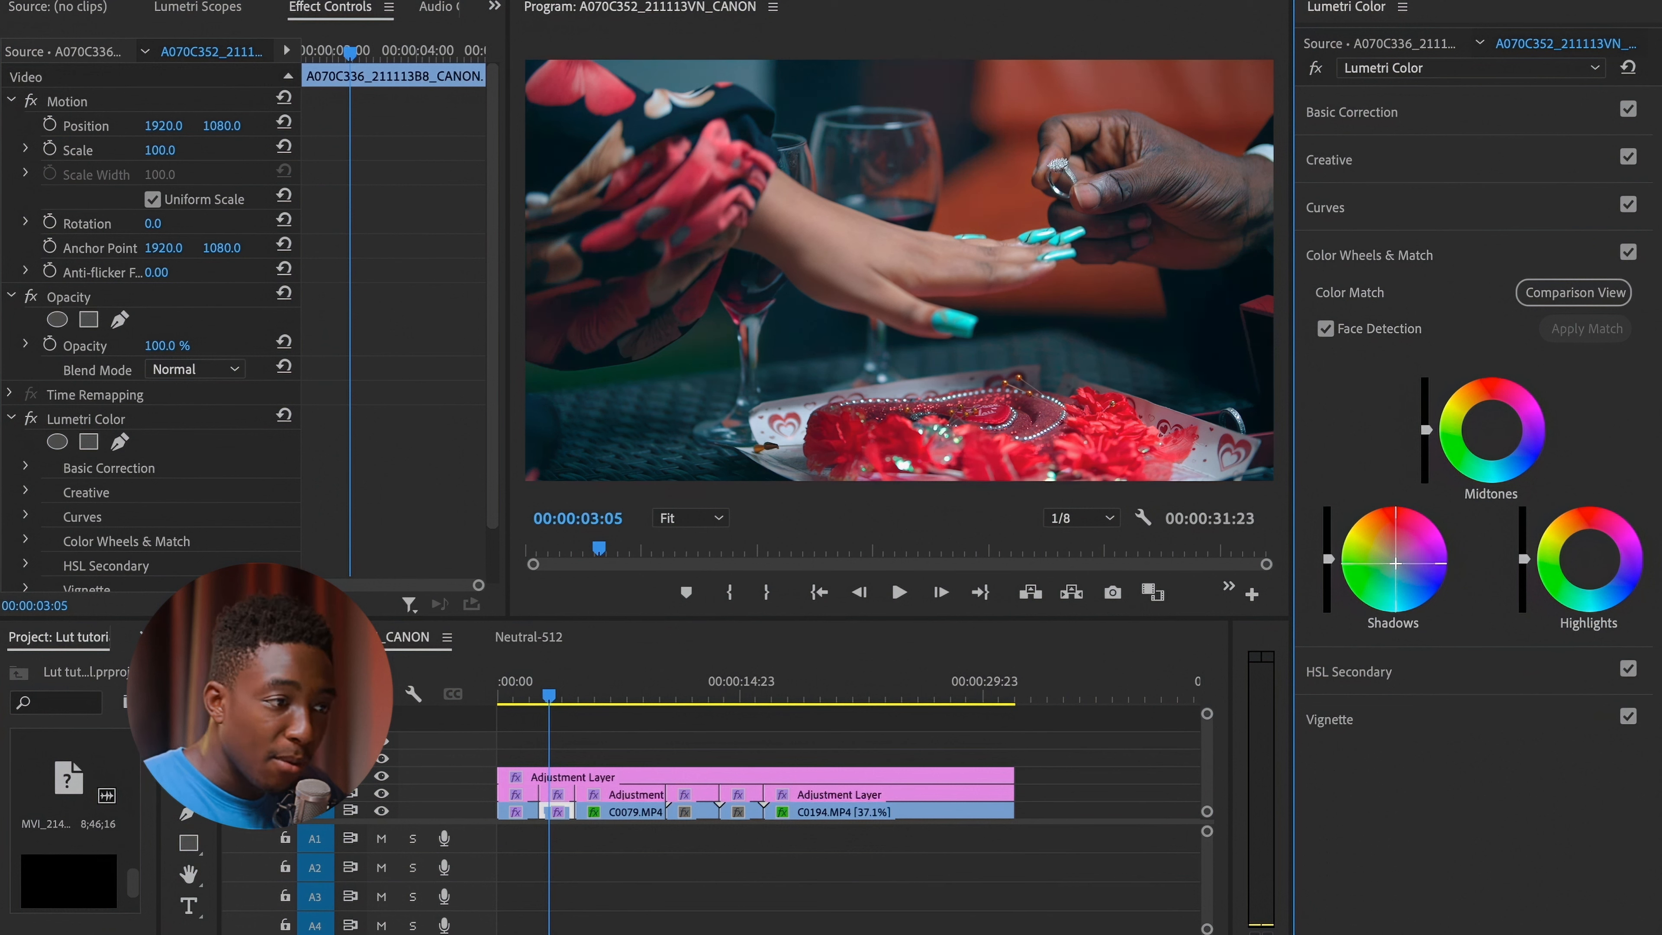
{"action": "left_click", "coordinate": [1627, 253]}
{"action": "left_click", "coordinate": [1627, 253]}
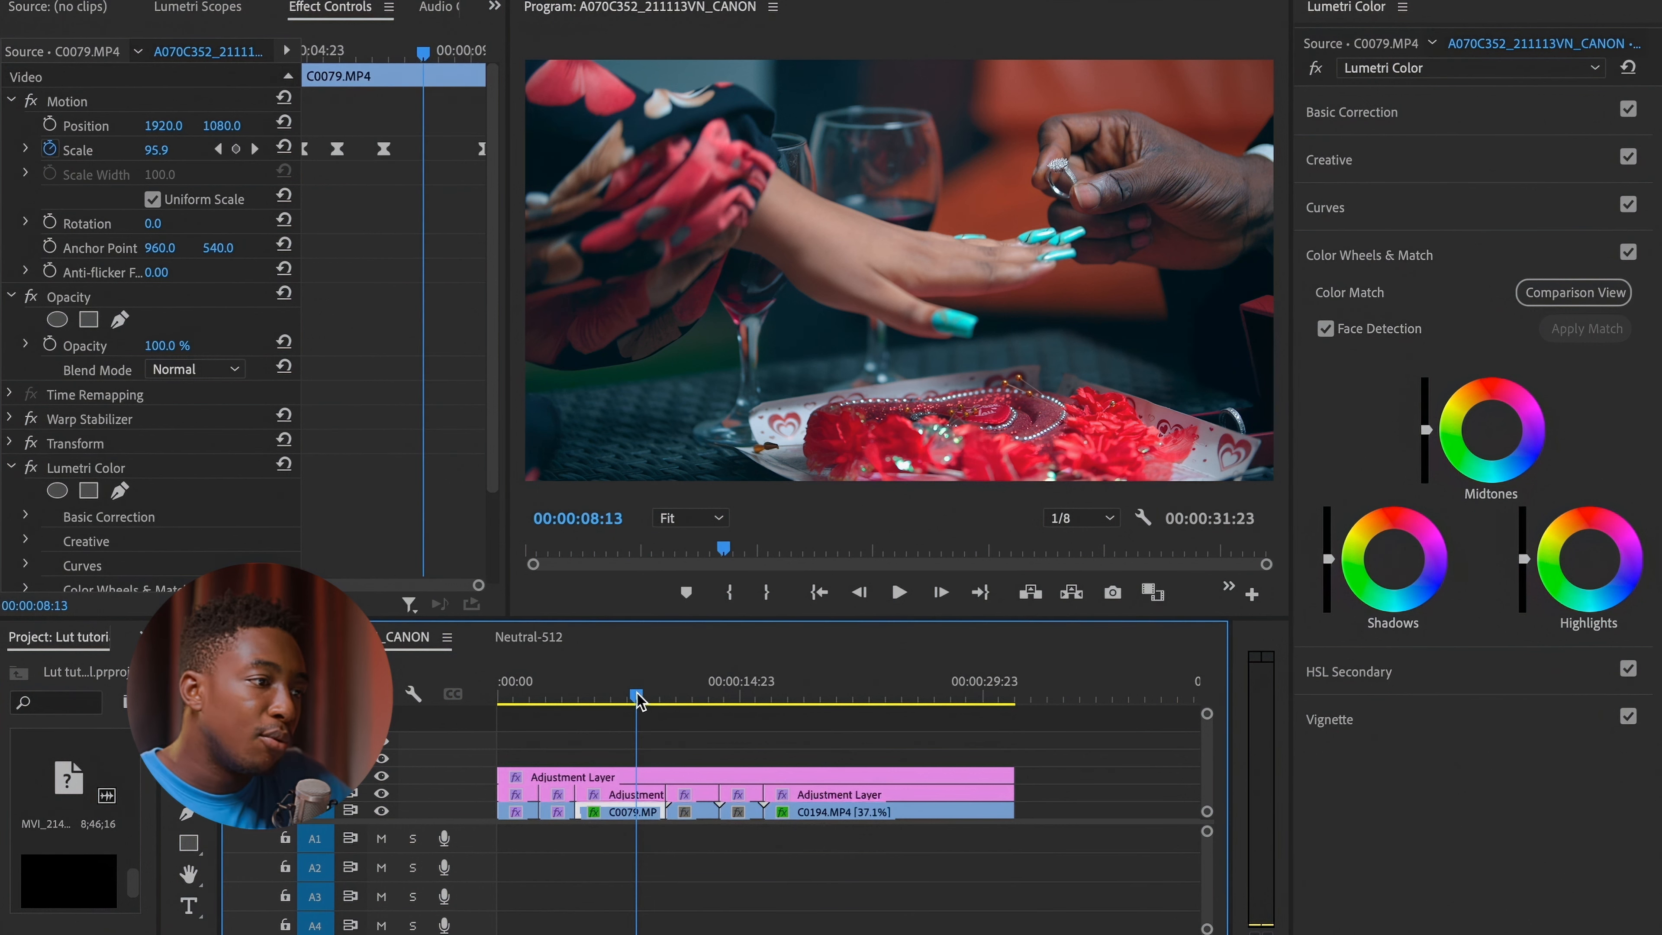
Step: Move along to the stadium clip 0Q9A9193.MP4 and compare it with the V3 look layer hidden and shown
{"action": "left_click", "coordinate": [655, 699]}
{"action": "left_click_drag", "start_coordinate": [659, 703], "coordinate": [707, 706]}
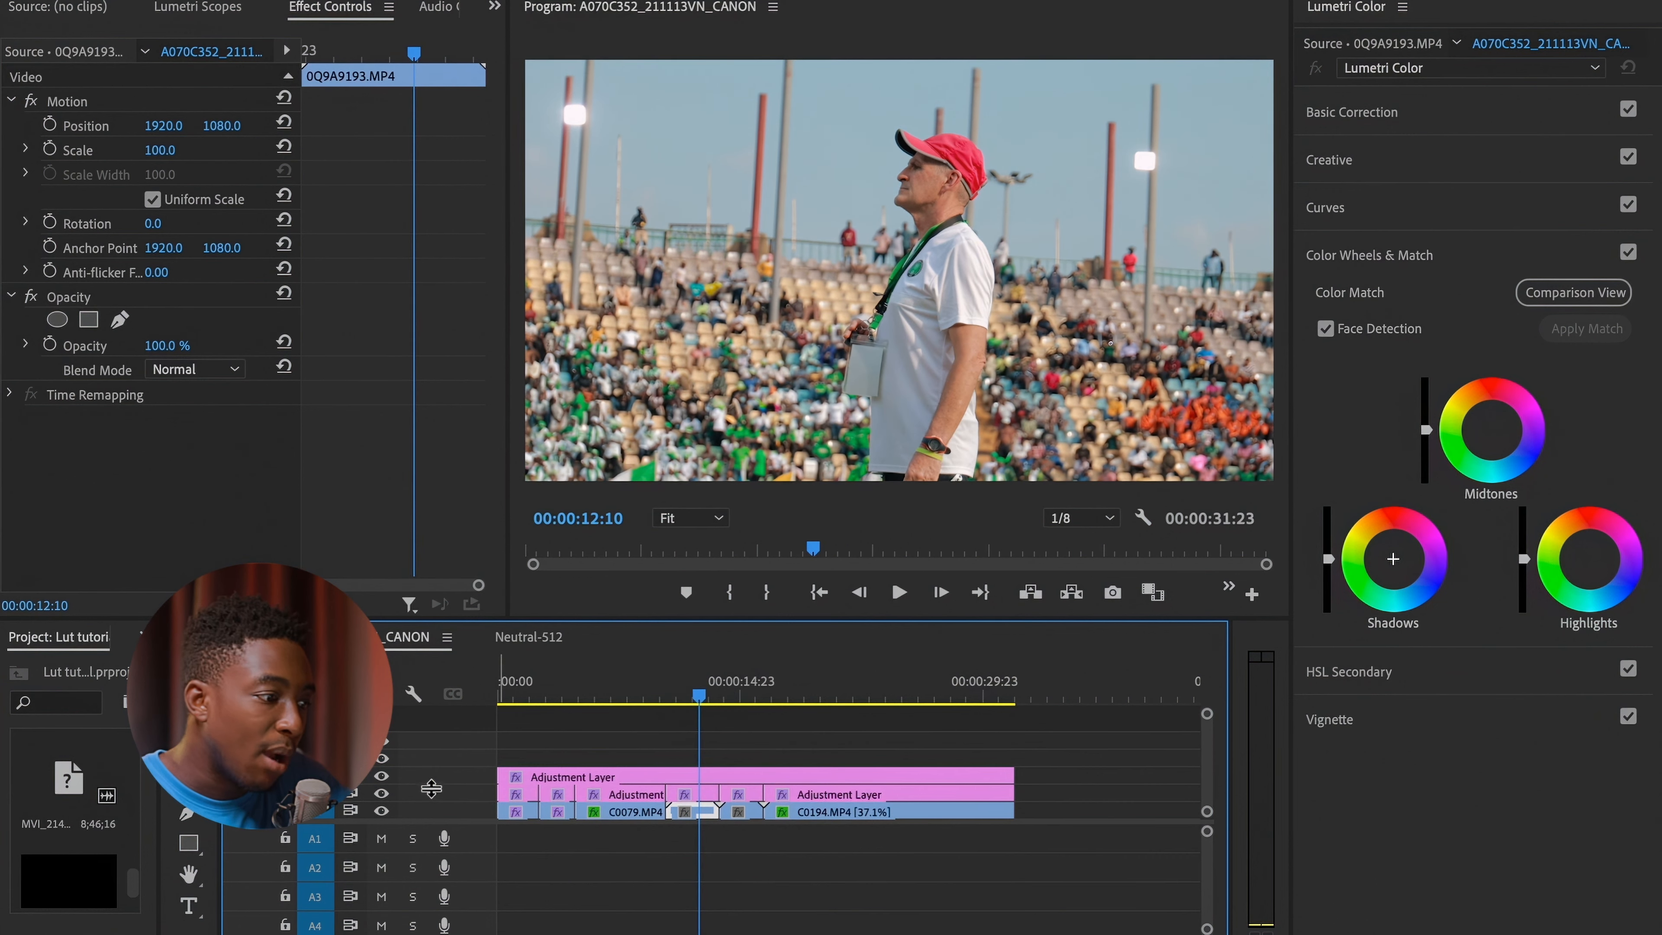
{"action": "left_click", "coordinate": [382, 776]}
{"action": "left_click", "coordinate": [382, 776]}
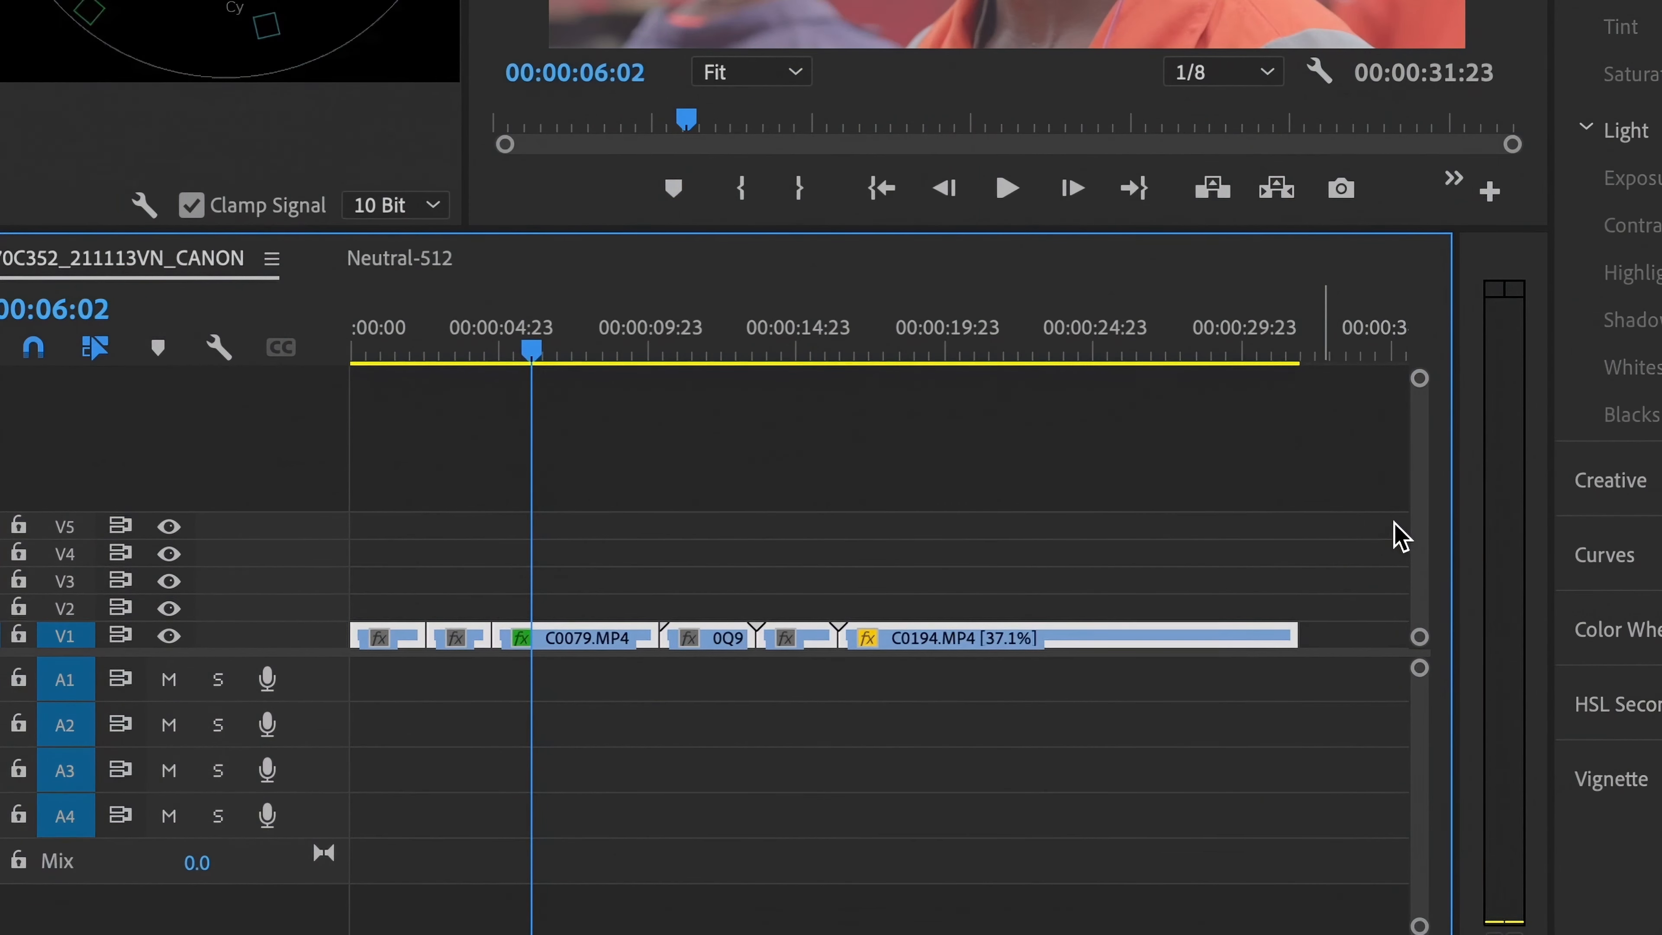
Step: Switch to the Color workspace and browse for an Input LUT for the adjustment layer
{"action": "left_click", "coordinate": [747, 10]}
{"action": "mouse_move", "coordinate": [785, 43]}
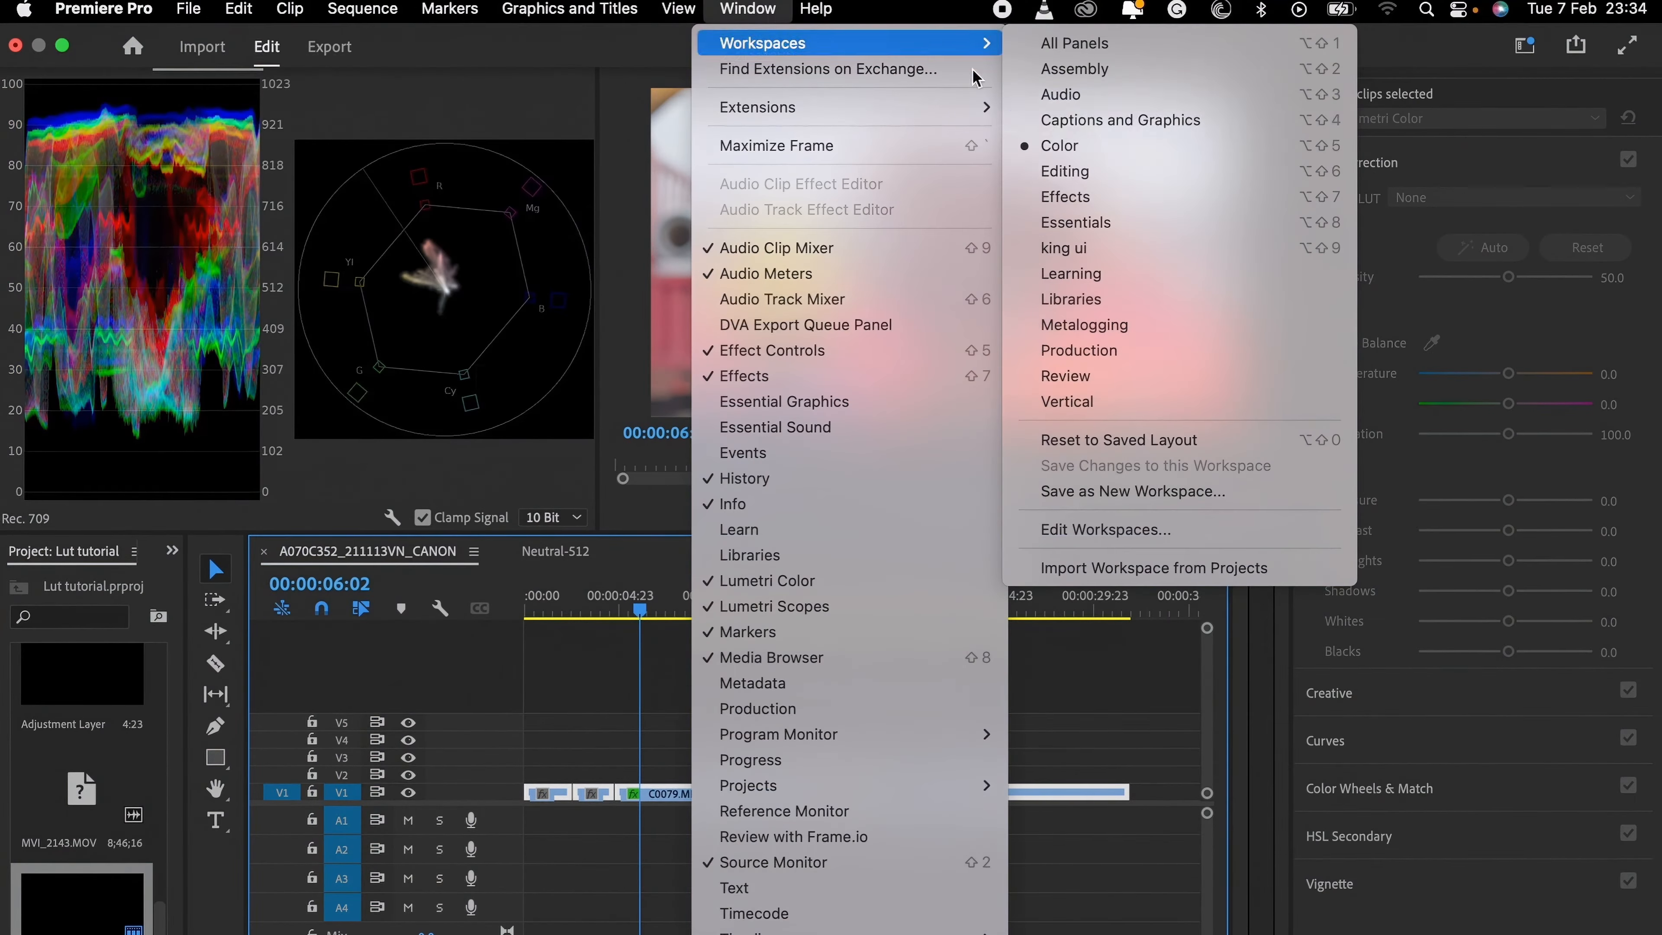
{"action": "left_click", "coordinate": [1083, 151]}
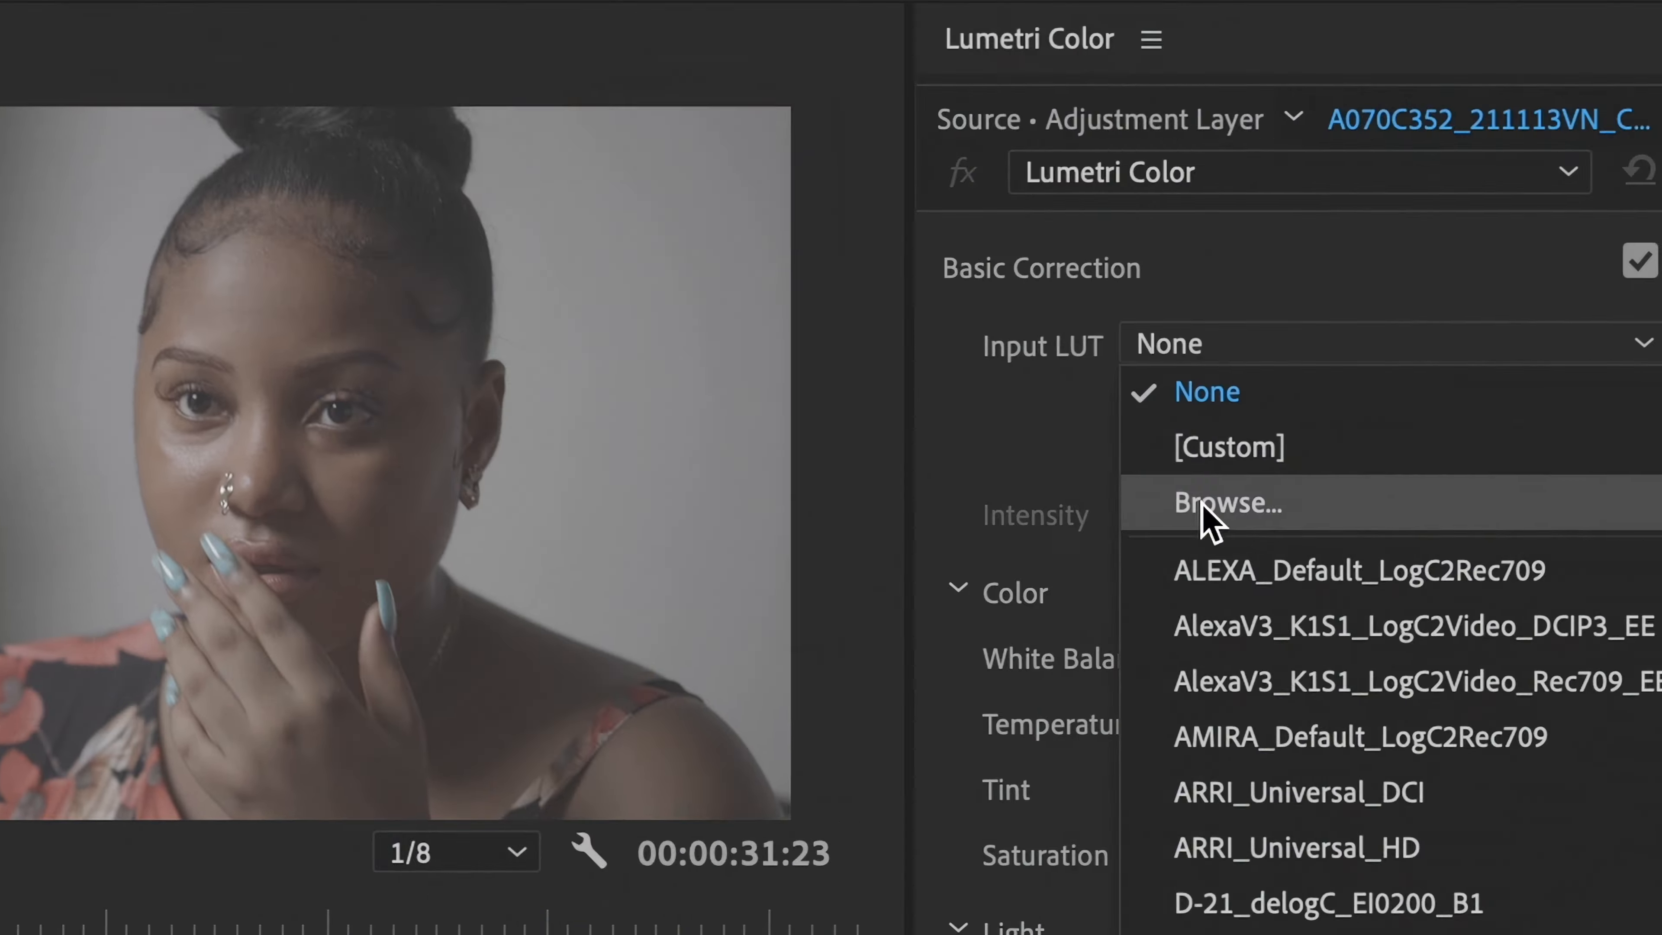
{"action": "left_click", "coordinate": [1437, 222]}
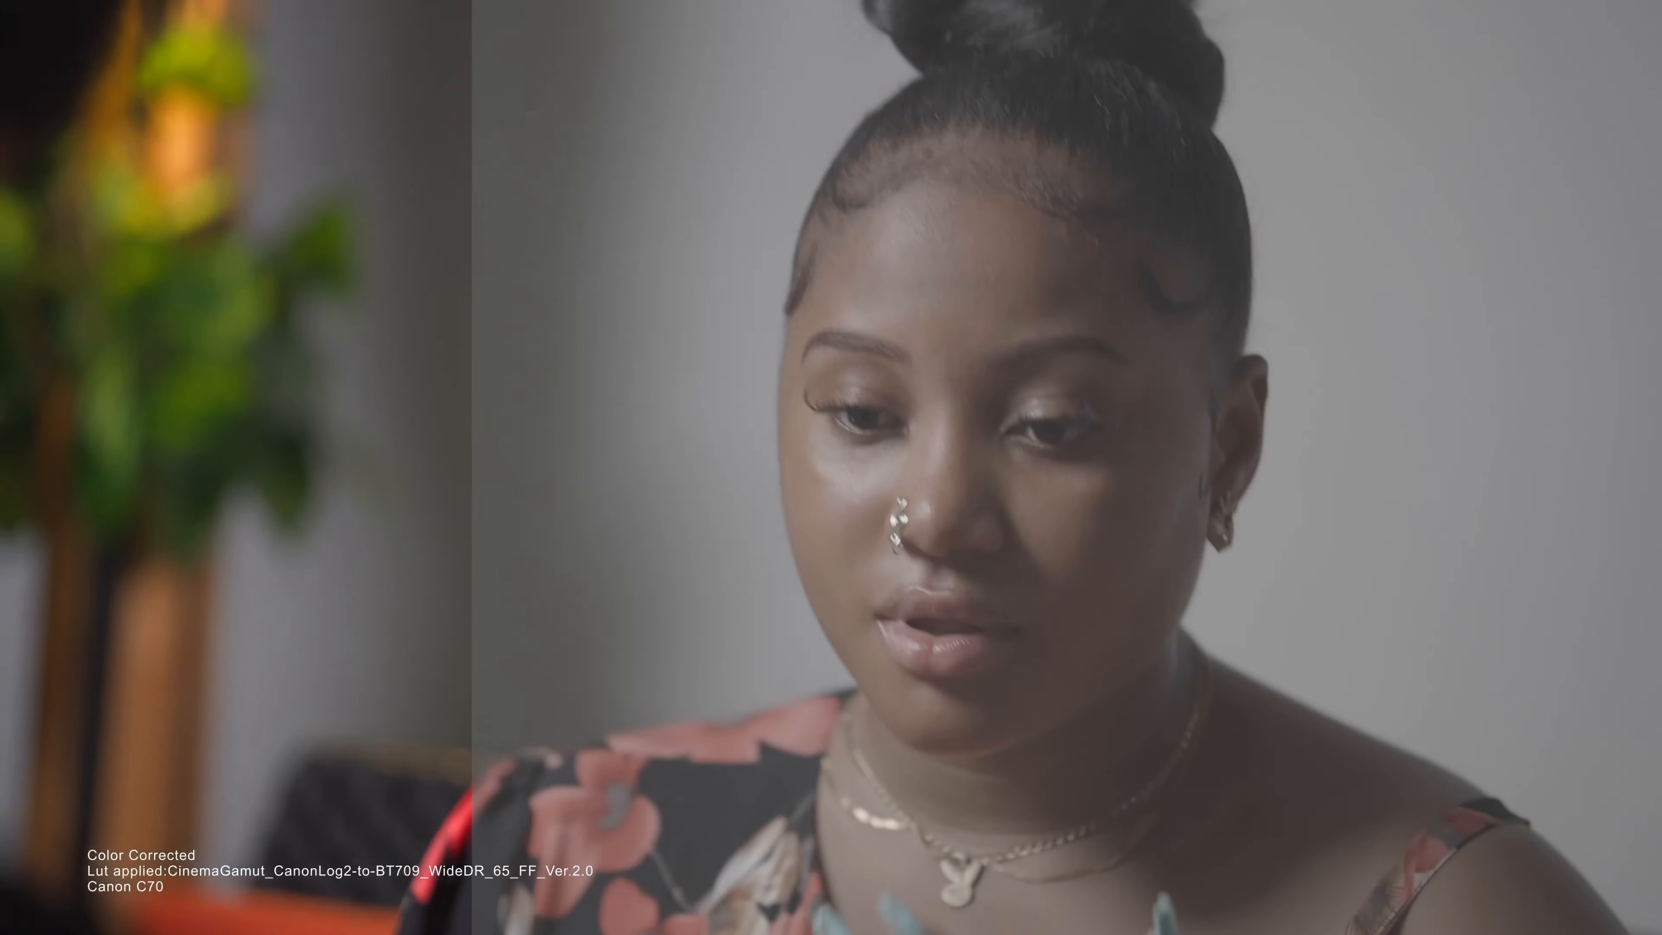